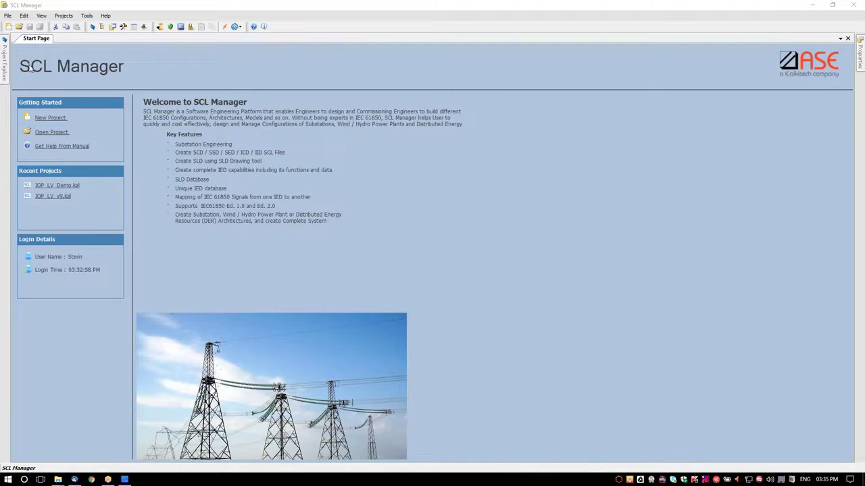
Start a new project named 'Sample Project' with Substation as the project type
{"action": "left_click", "coordinate": [47, 118]}
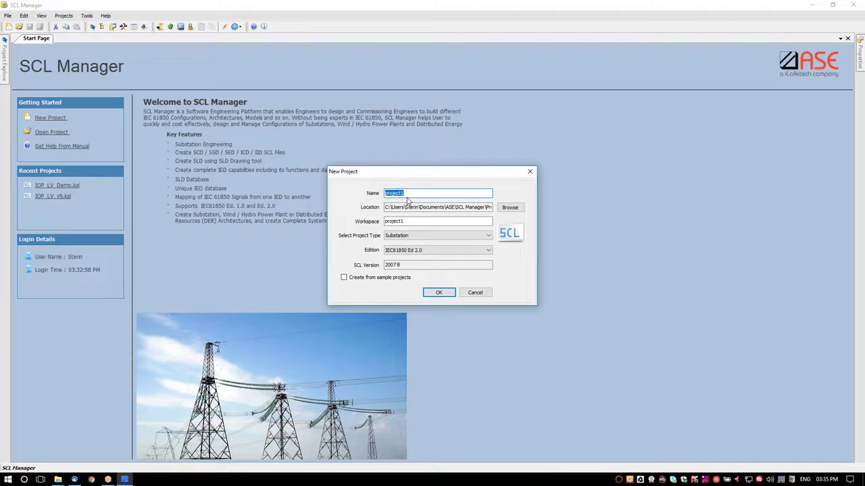
{"action": "type", "text": "Sample Project"}
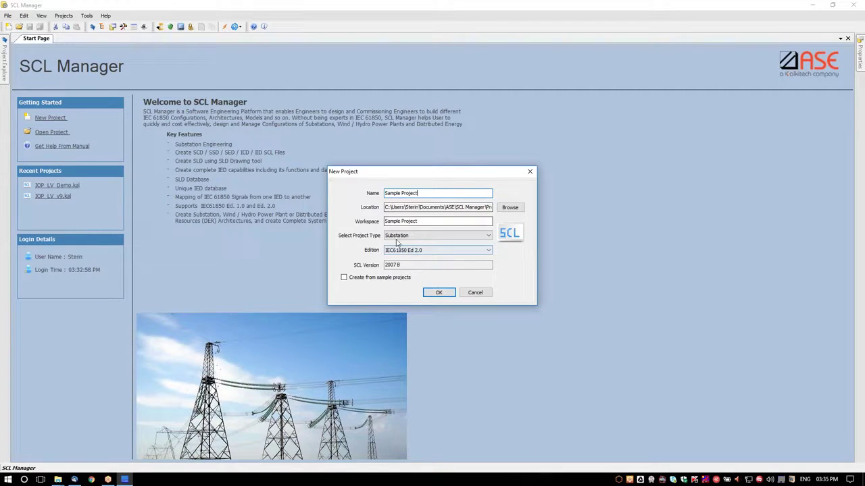
{"action": "left_click", "coordinate": [432, 238]}
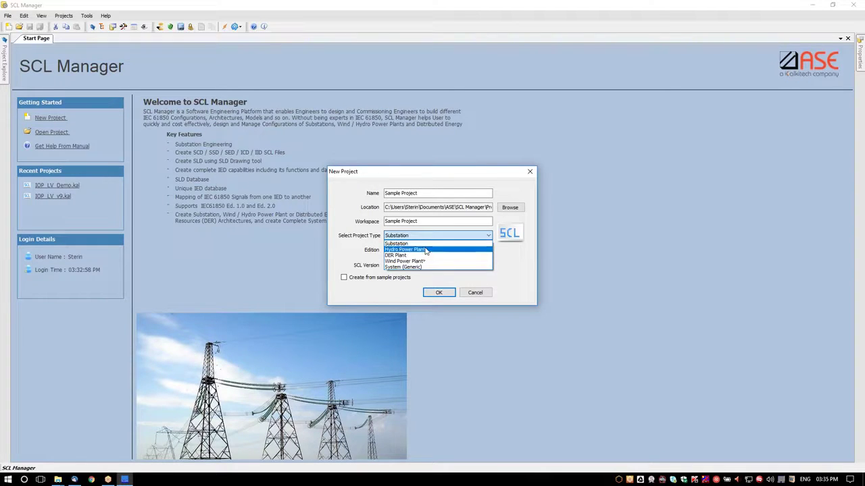
{"action": "left_click", "coordinate": [429, 244]}
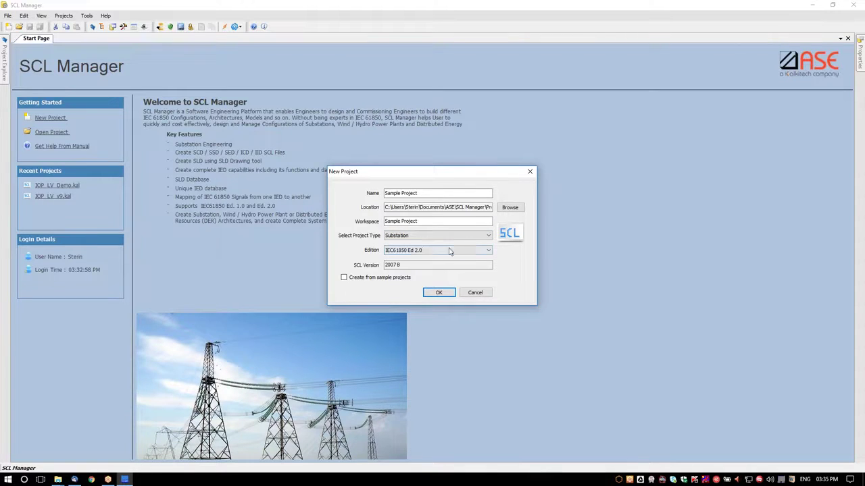
Keep edition IEC61850 Ed 2.0 and SCL version 2007 B, then create the project
{"action": "left_click", "coordinate": [489, 252]}
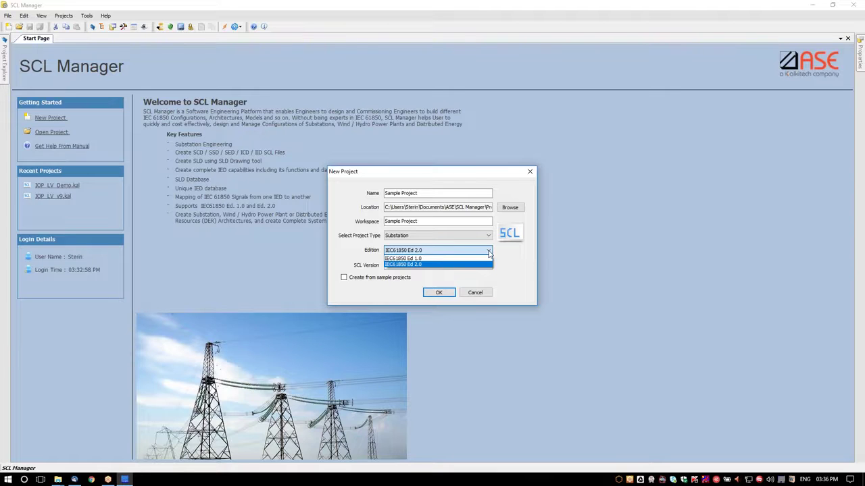
{"action": "left_click", "coordinate": [444, 265]}
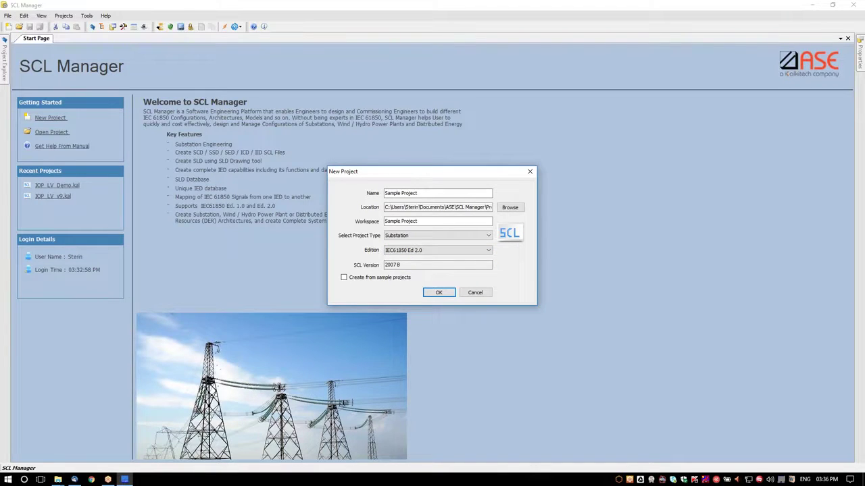
{"action": "left_click", "coordinate": [484, 255]}
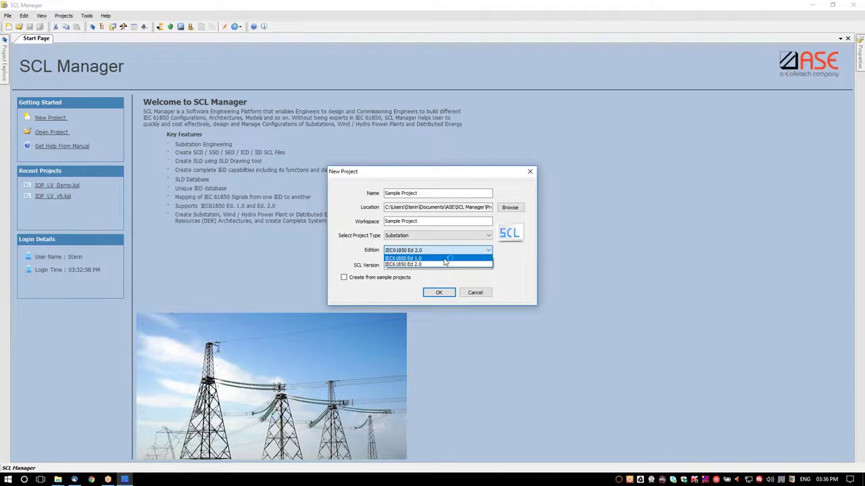
{"action": "left_click", "coordinate": [508, 265]}
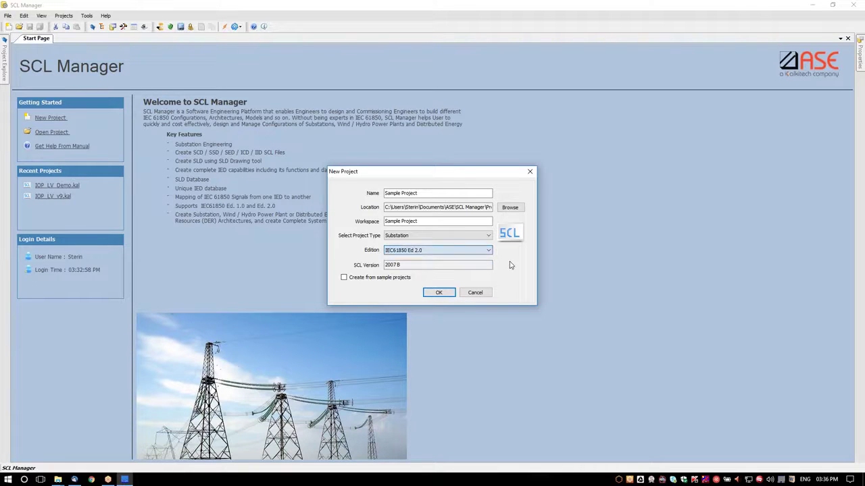
{"action": "left_click", "coordinate": [463, 266]}
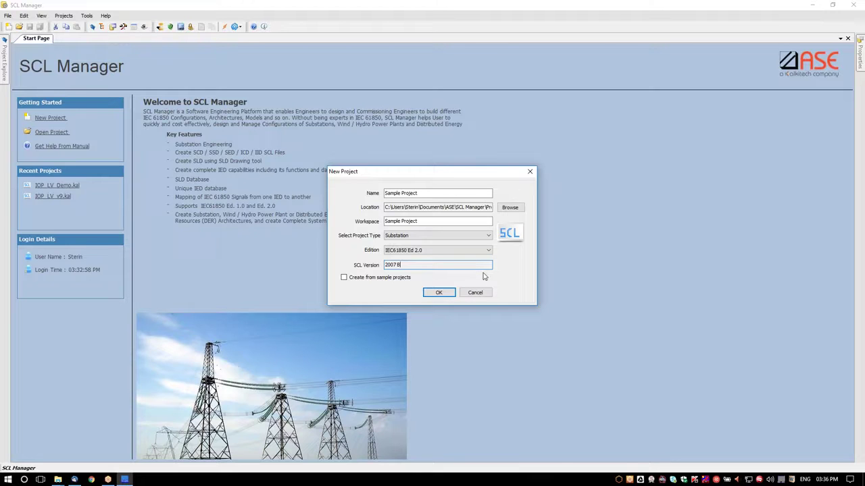
{"action": "left_click", "coordinate": [438, 293]}
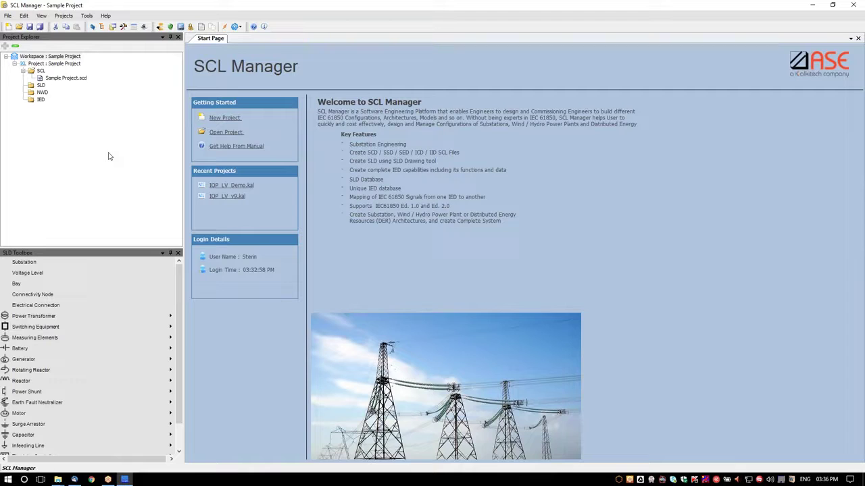
Check the Add options available for the SLD, NWD and IED folders in turn
{"action": "right_click", "coordinate": [41, 86]}
{"action": "mouse_move", "coordinate": [76, 95]}
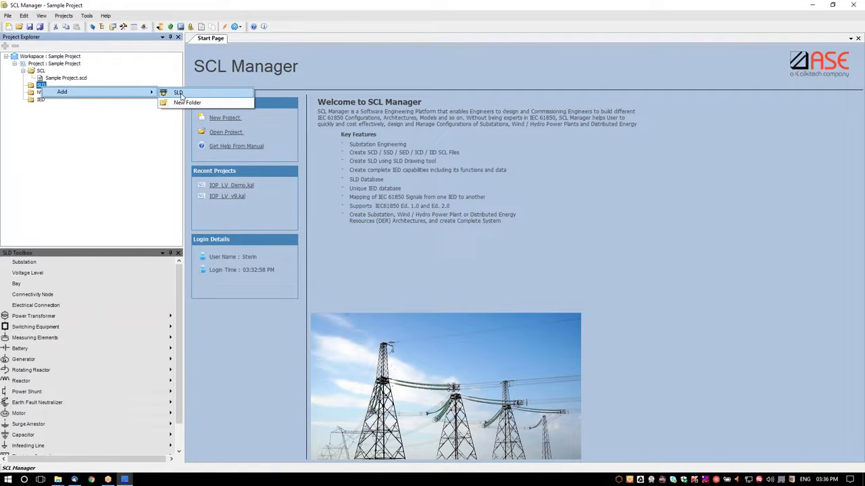
{"action": "left_click", "coordinate": [147, 132]}
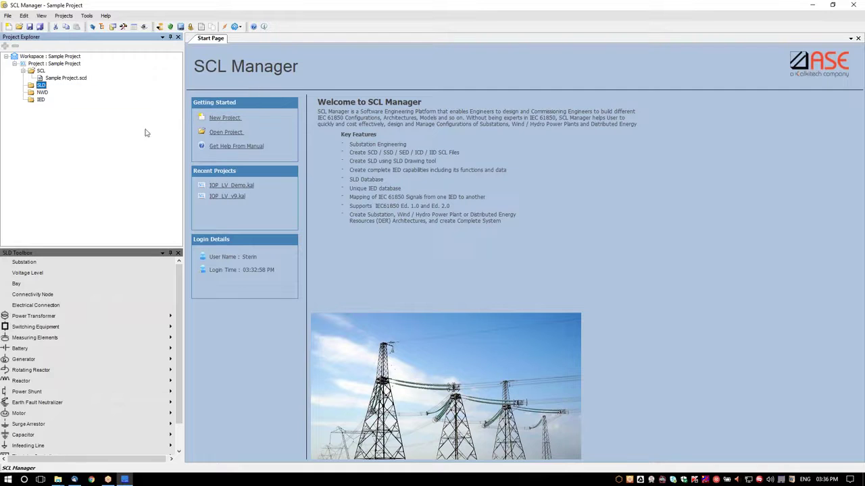
{"action": "right_click", "coordinate": [42, 93]}
{"action": "mouse_move", "coordinate": [83, 101]}
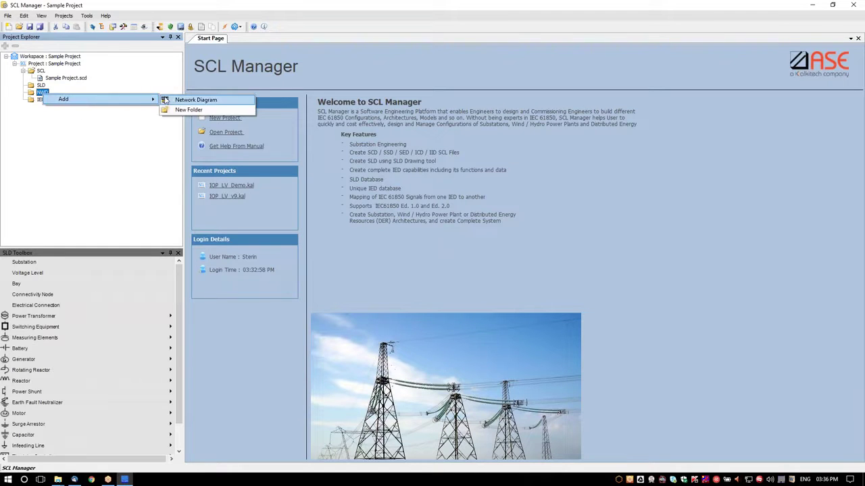
{"action": "left_click", "coordinate": [119, 131]}
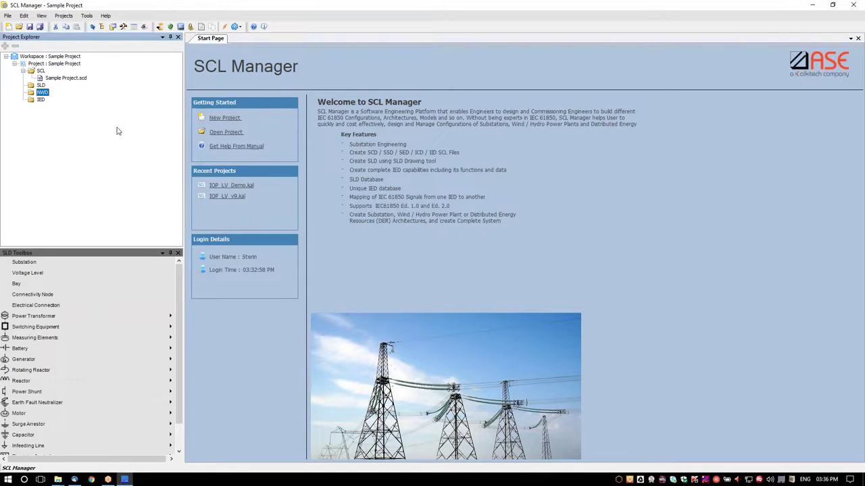
{"action": "left_click", "coordinate": [40, 101]}
{"action": "right_click", "coordinate": [40, 102]}
{"action": "mouse_move", "coordinate": [85, 108]}
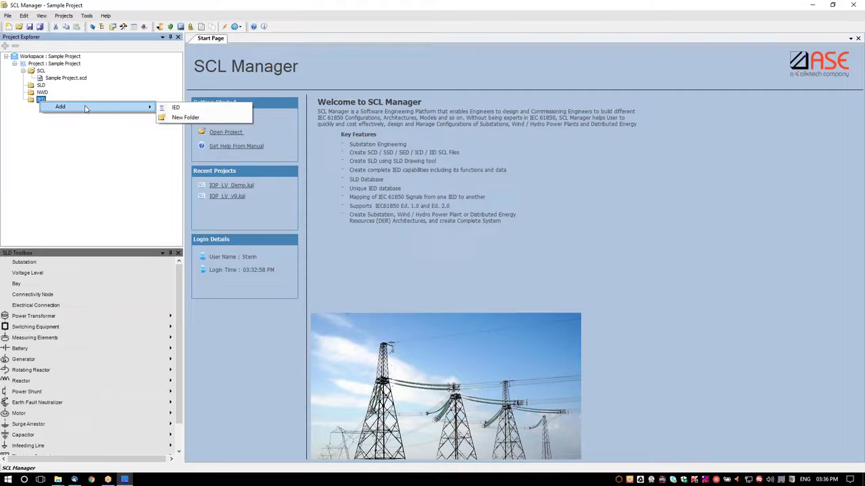
Add an IED through the IED Configuration Wizard using Import From File System
{"action": "left_click", "coordinate": [175, 111]}
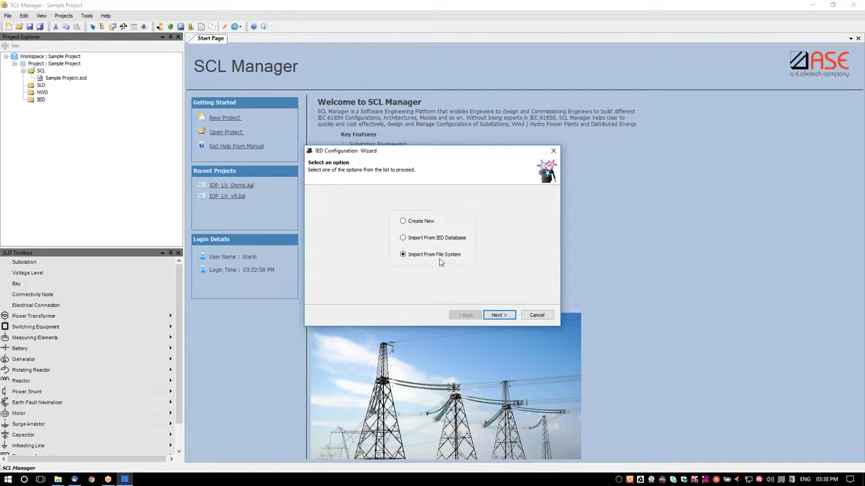
{"action": "left_click", "coordinate": [503, 318]}
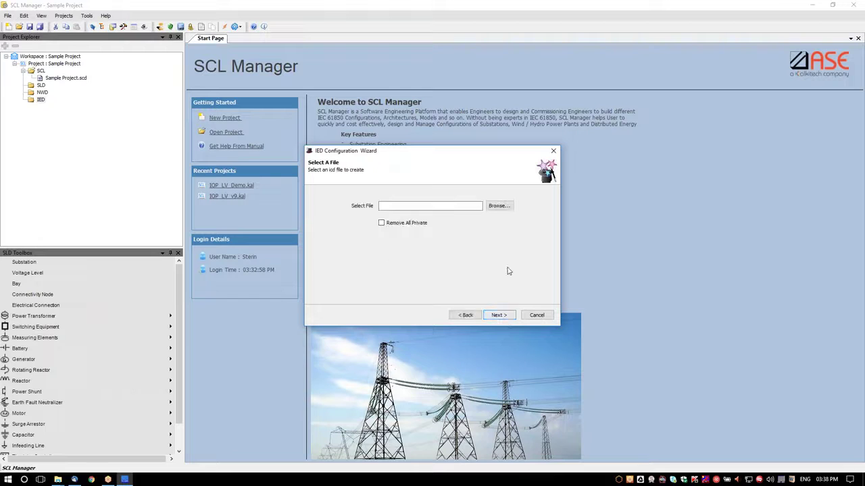
Pick Sync3K_BCU.icd from the Desktop as the IED source file and continue
{"action": "left_click", "coordinate": [504, 207]}
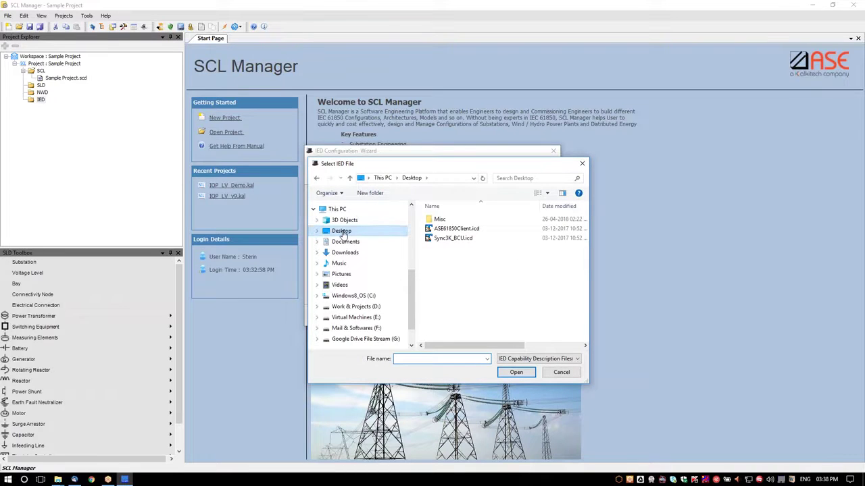
{"action": "left_click", "coordinate": [460, 240]}
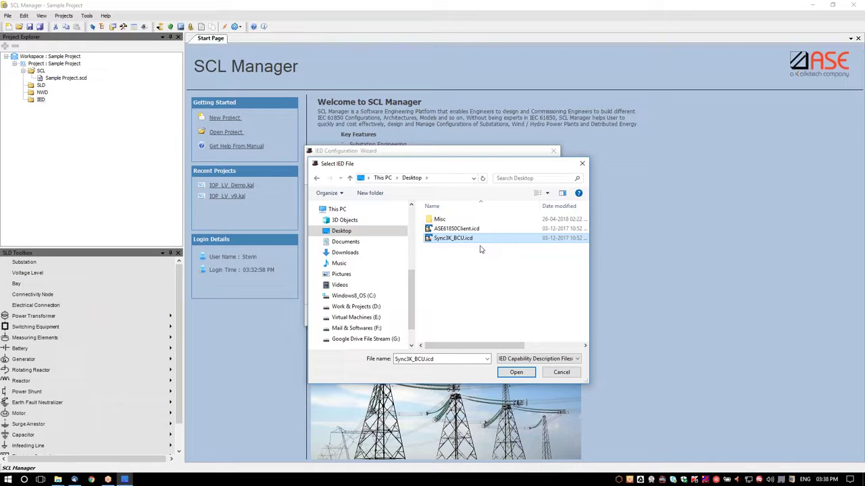
{"action": "left_click", "coordinate": [516, 373]}
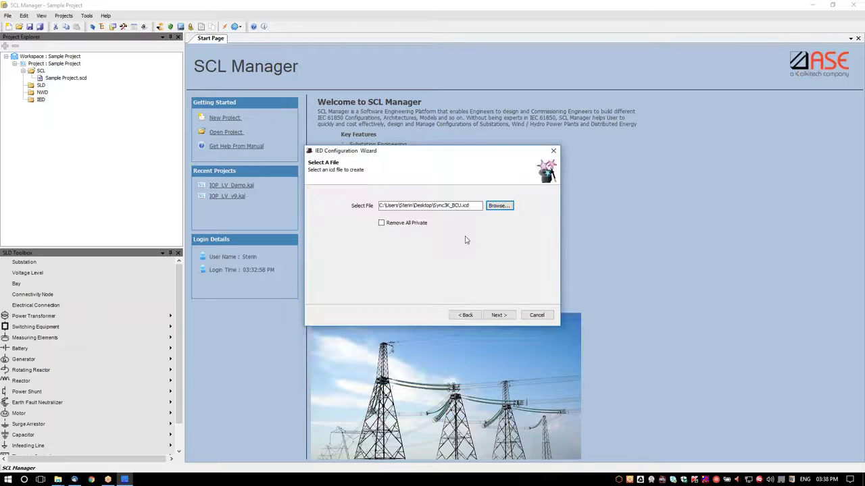
{"action": "left_click", "coordinate": [499, 316]}
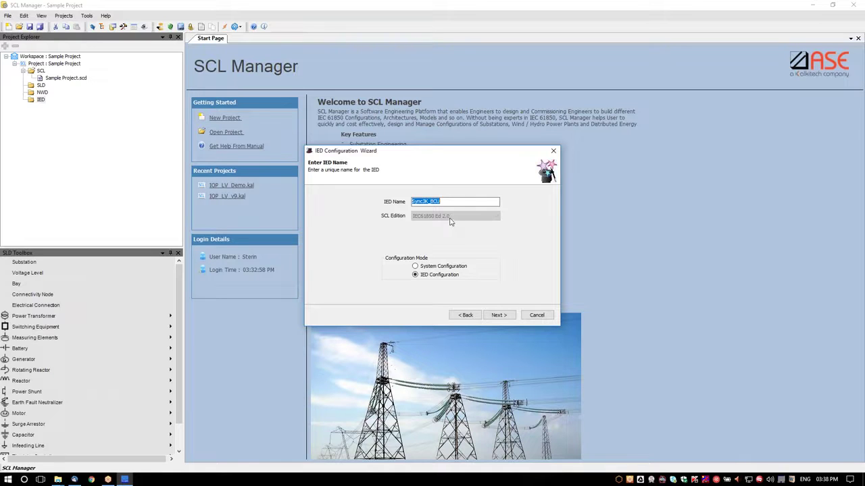
{"action": "left_click", "coordinate": [434, 269]}
Review the access point details: subnetwork1, accessPoint1 and OSI-TSEL 0001
{"action": "left_click", "coordinate": [501, 316]}
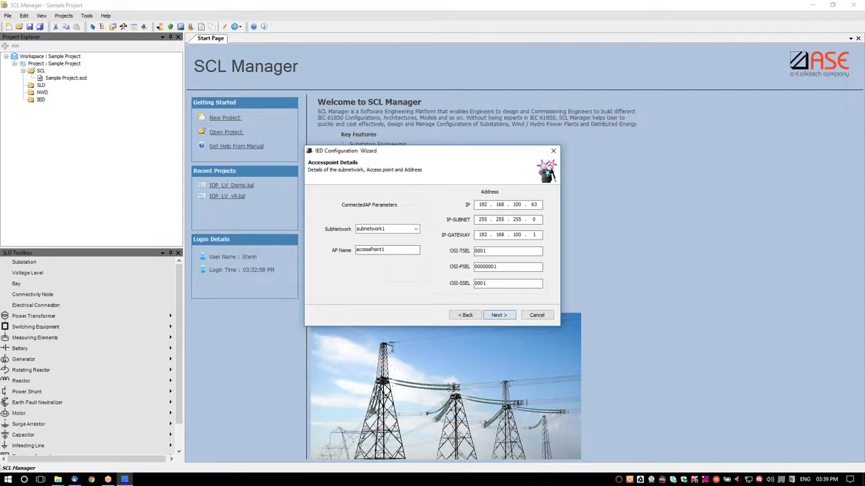
{"action": "double_click", "coordinate": [392, 229]}
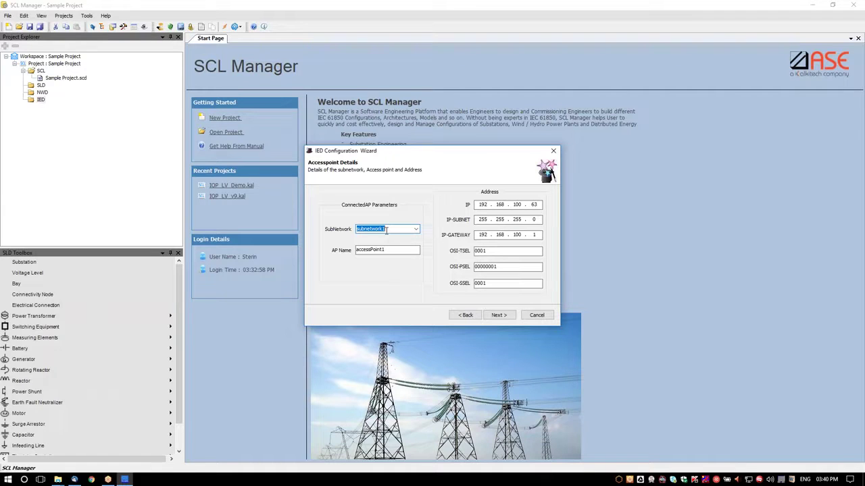
{"action": "left_click", "coordinate": [391, 250]}
{"action": "left_click", "coordinate": [500, 251]}
Finish the wizard to create the Sync3K_BCU IED and select it
{"action": "left_click", "coordinate": [498, 315]}
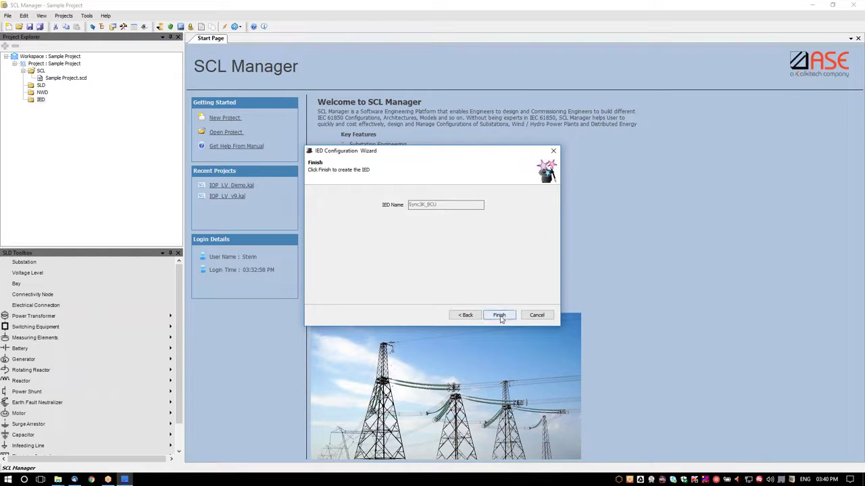
{"action": "left_click", "coordinate": [499, 316]}
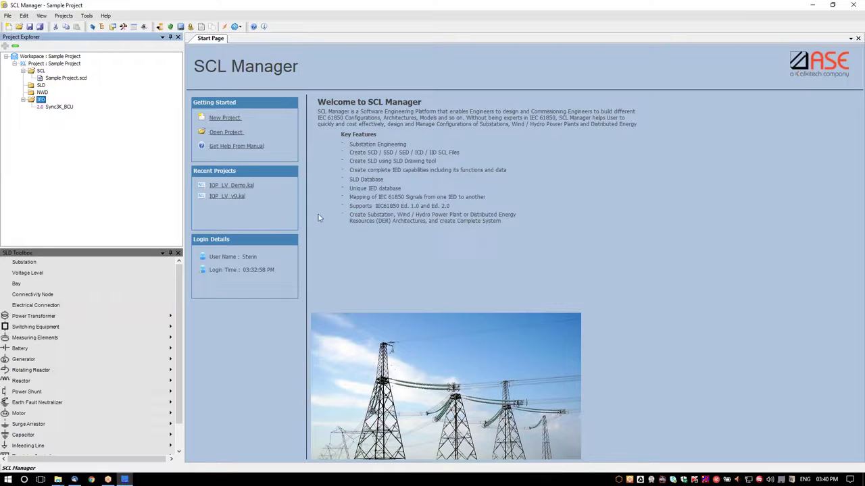
{"action": "left_click", "coordinate": [56, 108]}
Open Sync3K_BCU's data model, close the SLD toolbox and narrow Project Explorer
{"action": "double_click", "coordinate": [59, 109]}
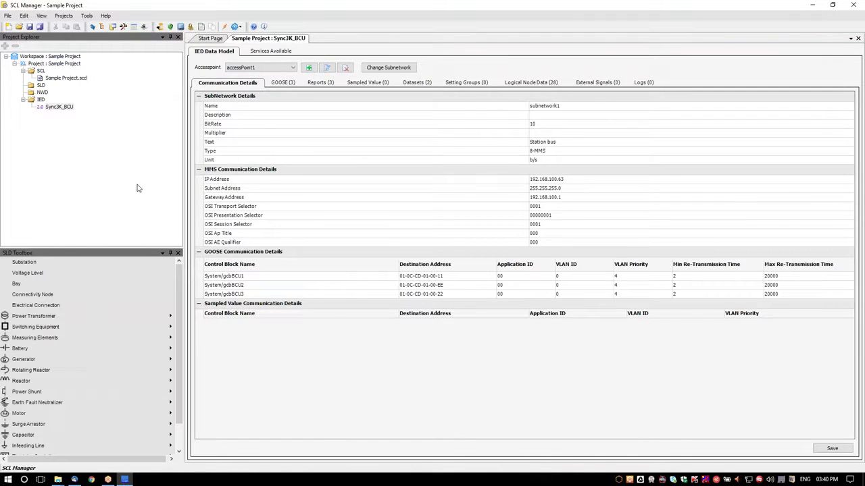
{"action": "left_click", "coordinate": [177, 253]}
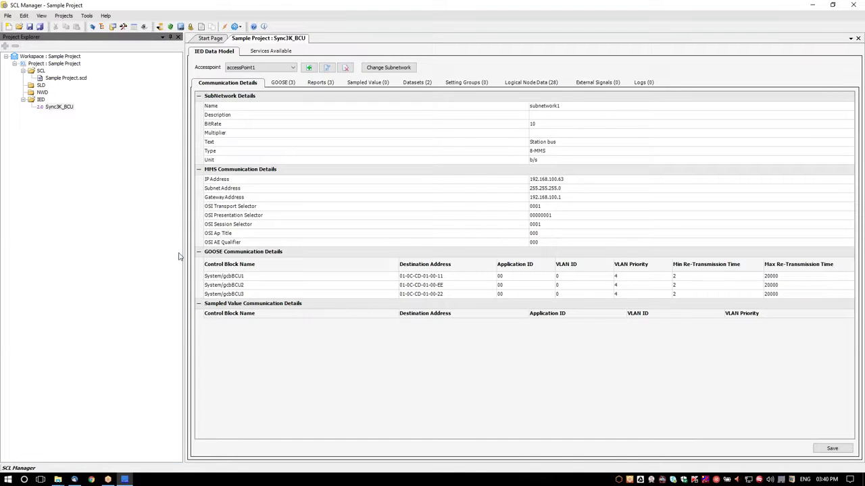
{"action": "left_click_drag", "start_coordinate": [189, 238], "coordinate": [96, 237]}
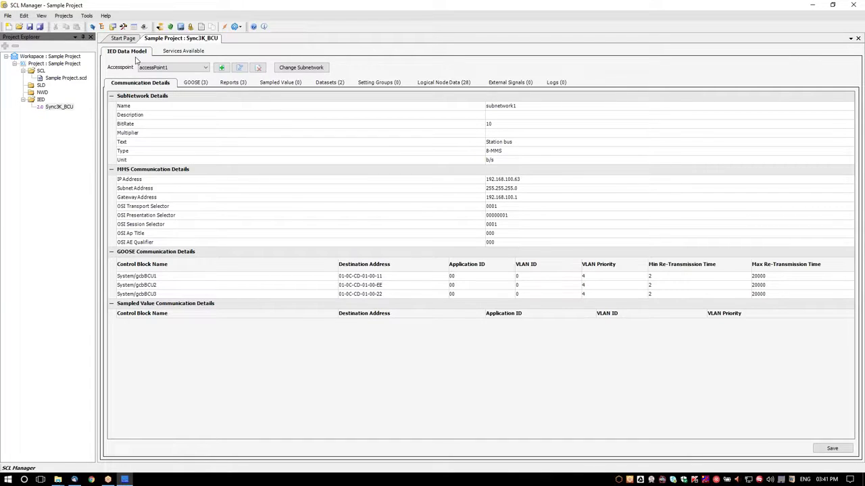
{"action": "left_click", "coordinate": [184, 70]}
{"action": "left_click", "coordinate": [186, 76]}
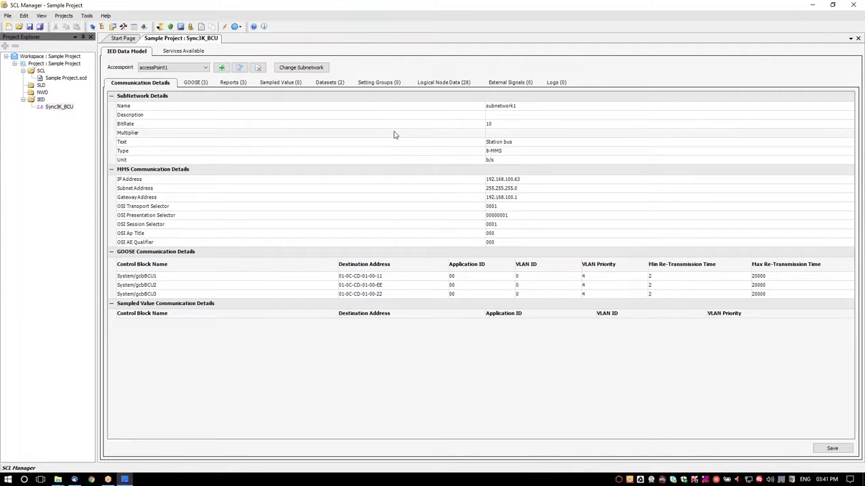
Collapse SubNetwork Details, then collapse and re-expand MMS Communication Details
{"action": "left_click", "coordinate": [112, 97]}
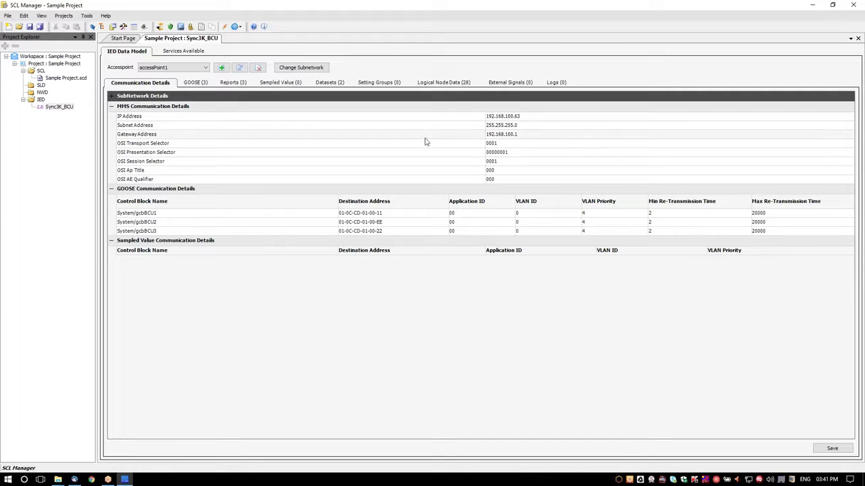
{"action": "left_click", "coordinate": [522, 119]}
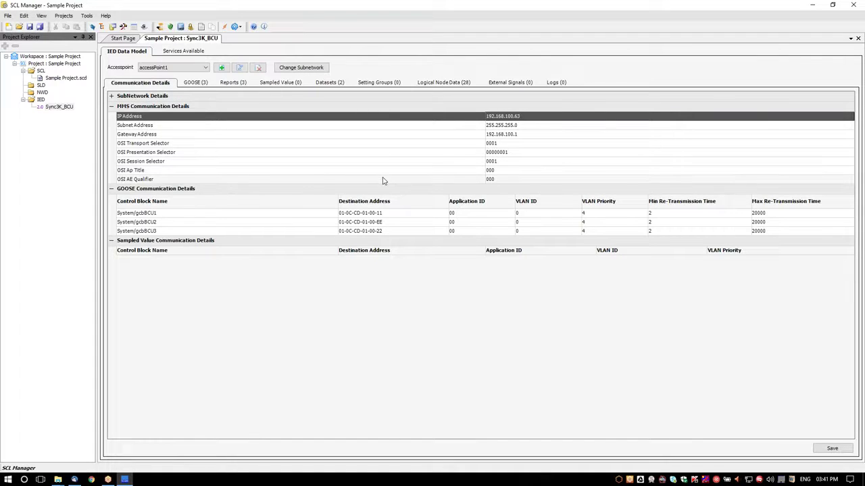
{"action": "left_click", "coordinate": [117, 108]}
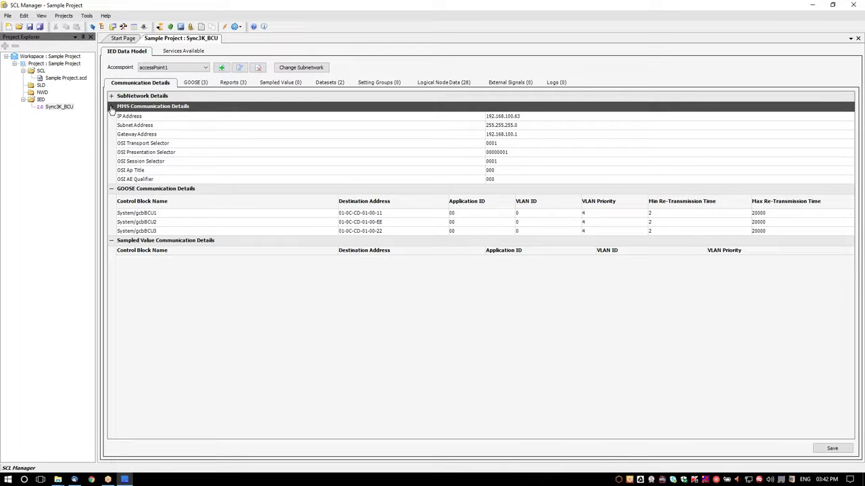
{"action": "left_click", "coordinate": [111, 106]}
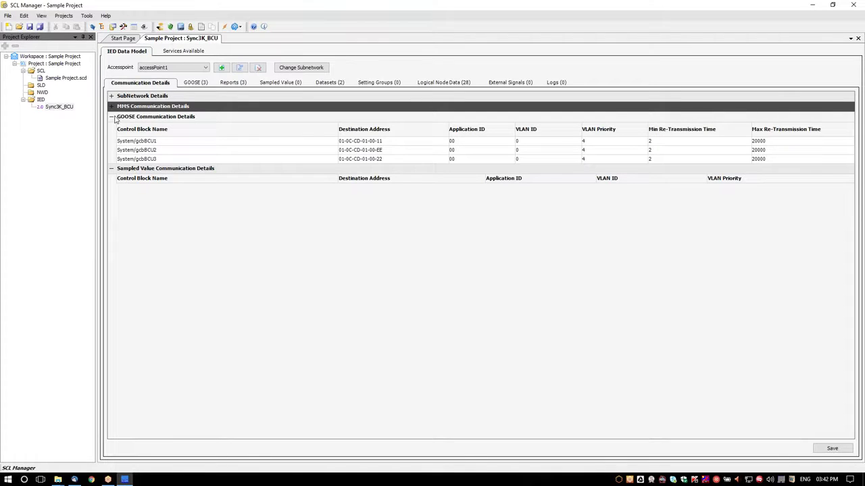
{"action": "left_click", "coordinate": [112, 106]}
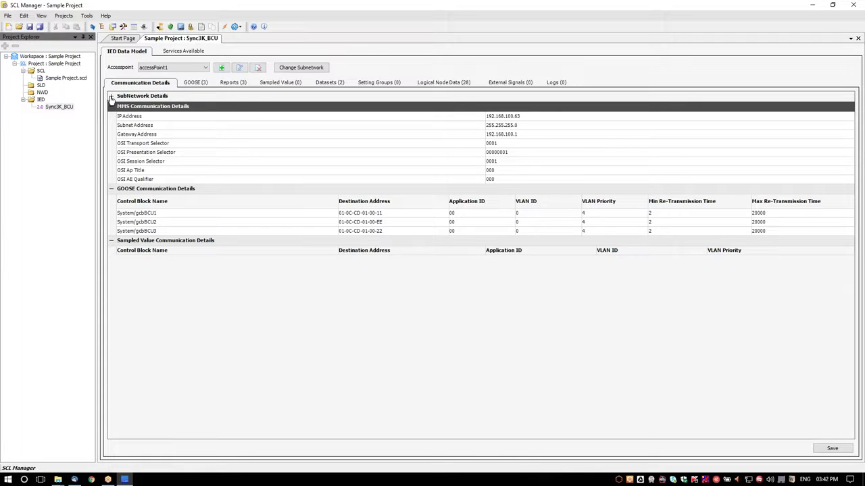
Re-expand SubNetwork Details and list GOOSE blocks gcbBCU1–3 for All logical devices
{"action": "left_click", "coordinate": [112, 97]}
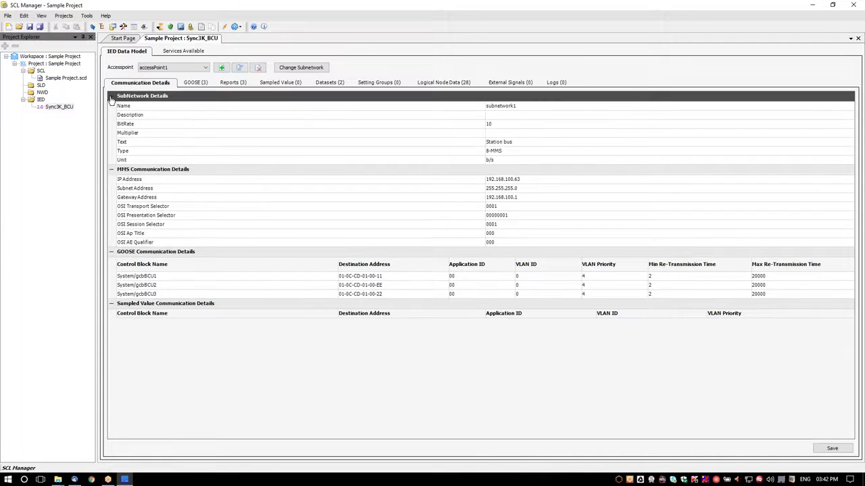
{"action": "left_click", "coordinate": [195, 83]}
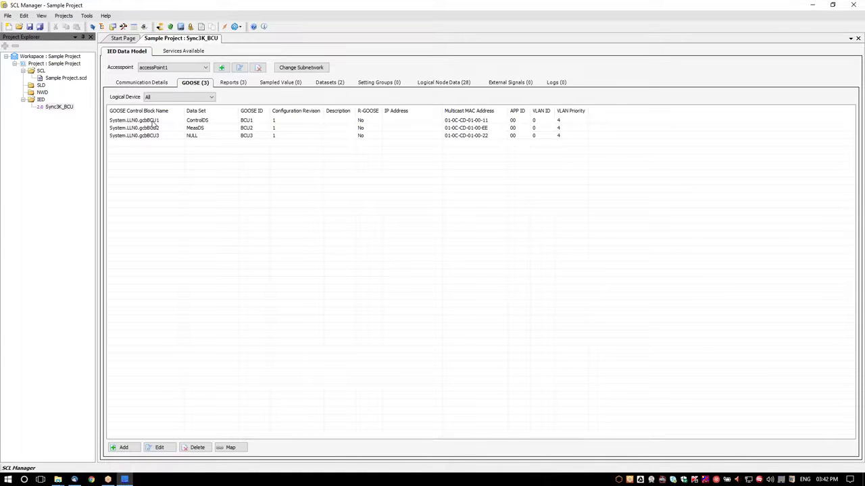
{"action": "left_click", "coordinate": [154, 123]}
{"action": "left_click", "coordinate": [182, 98]}
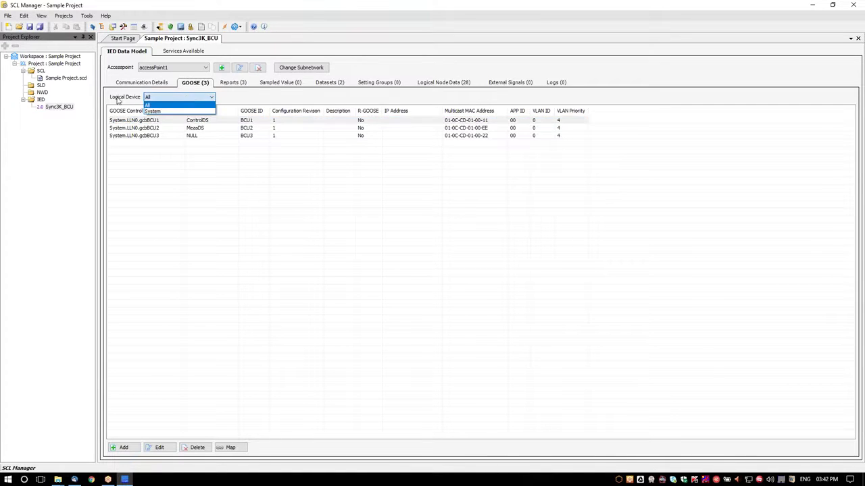
{"action": "left_click", "coordinate": [174, 102]}
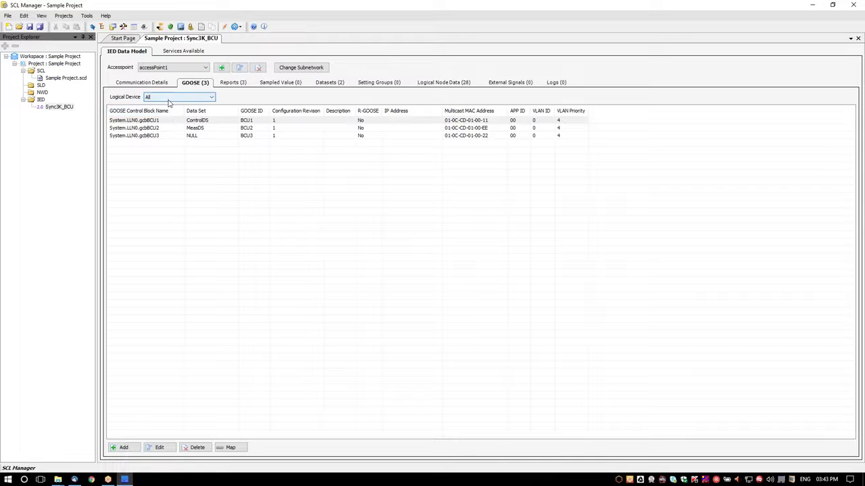
{"action": "left_click", "coordinate": [169, 100]}
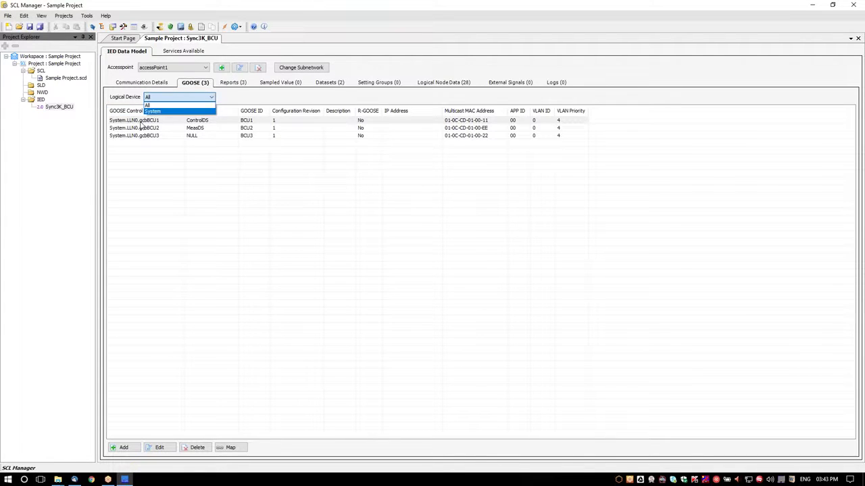
{"action": "left_click", "coordinate": [140, 123]}
{"action": "left_click", "coordinate": [158, 120]}
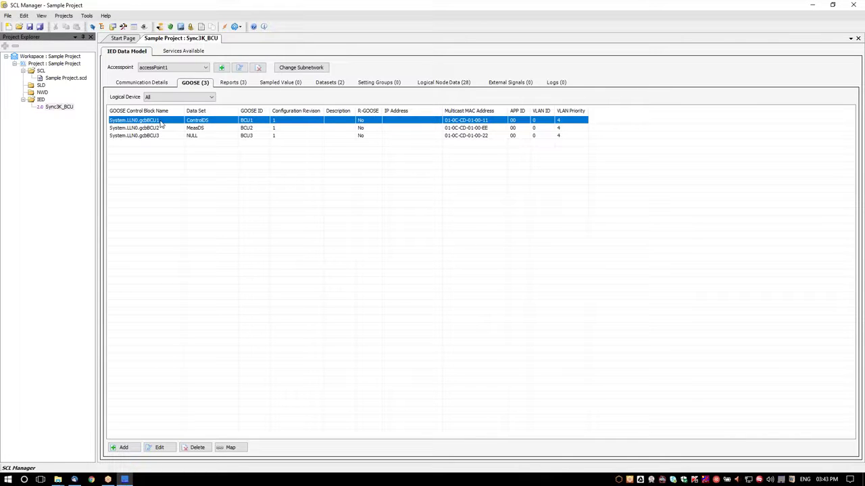
Inspect gcbBCU1's settings (ControlDS dataset, MAC 01-0C-CD-01-00-11, VLAN priority 4, VLAN ID 0) and confirm
{"action": "double_click", "coordinate": [160, 124]}
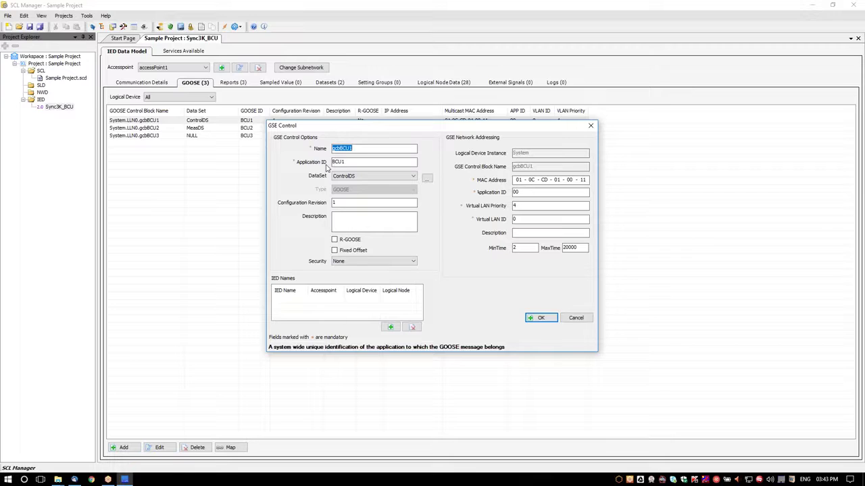
{"action": "left_click", "coordinate": [414, 177]}
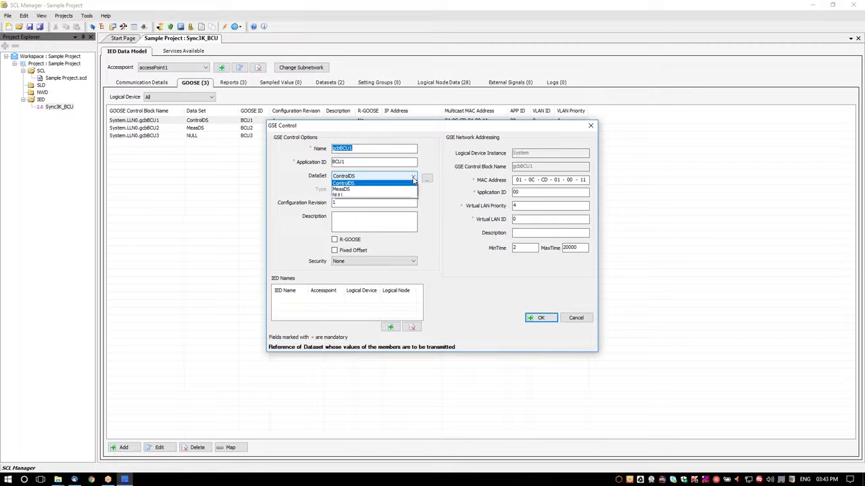
{"action": "left_click", "coordinate": [413, 178]}
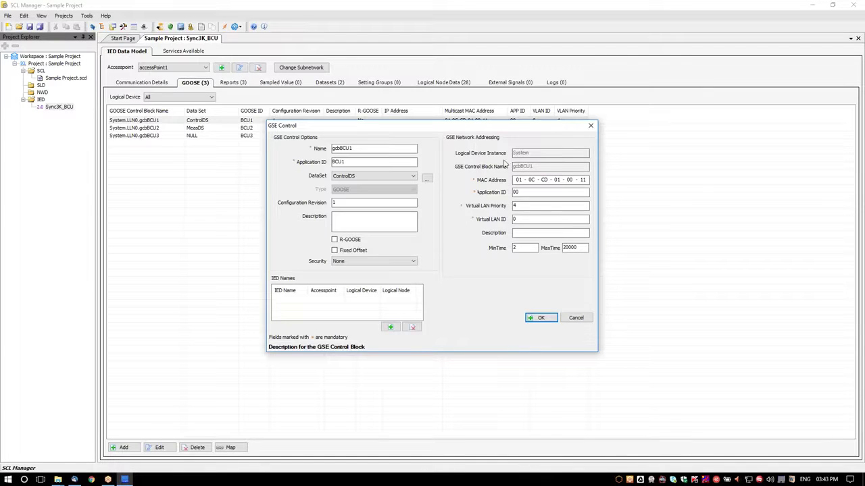
{"action": "left_click", "coordinate": [566, 180]}
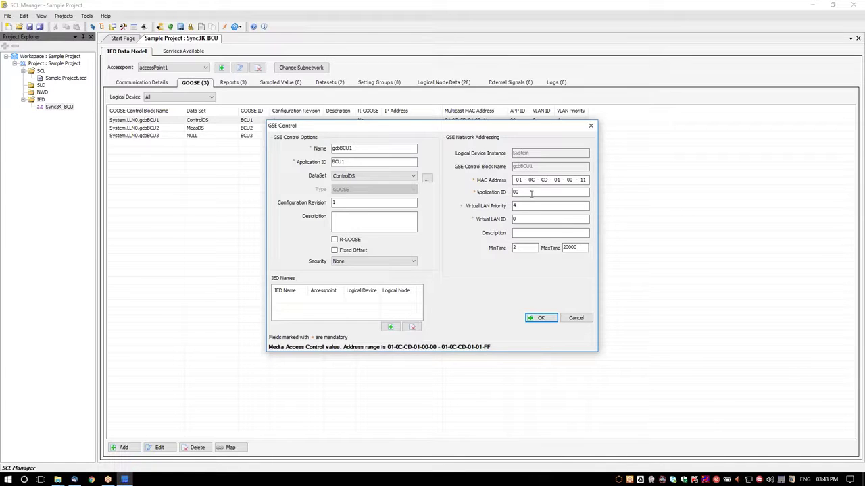
{"action": "left_click", "coordinate": [522, 194]}
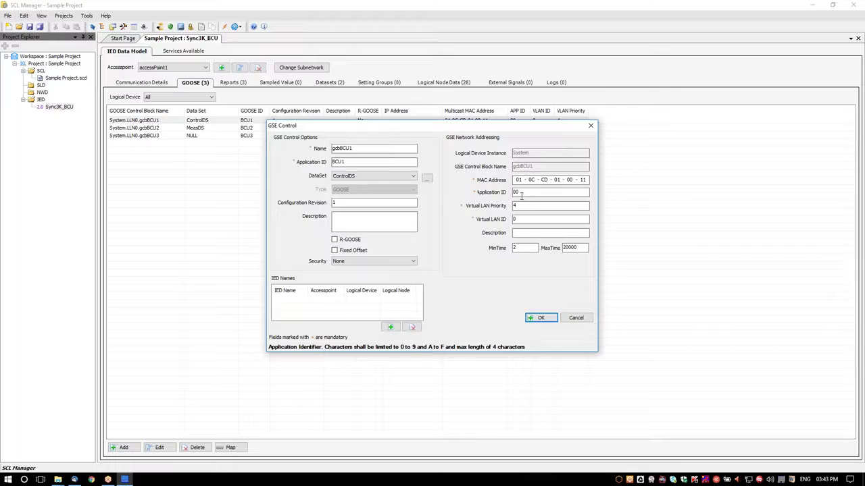
{"action": "left_click", "coordinate": [518, 206]}
{"action": "left_click", "coordinate": [518, 218]}
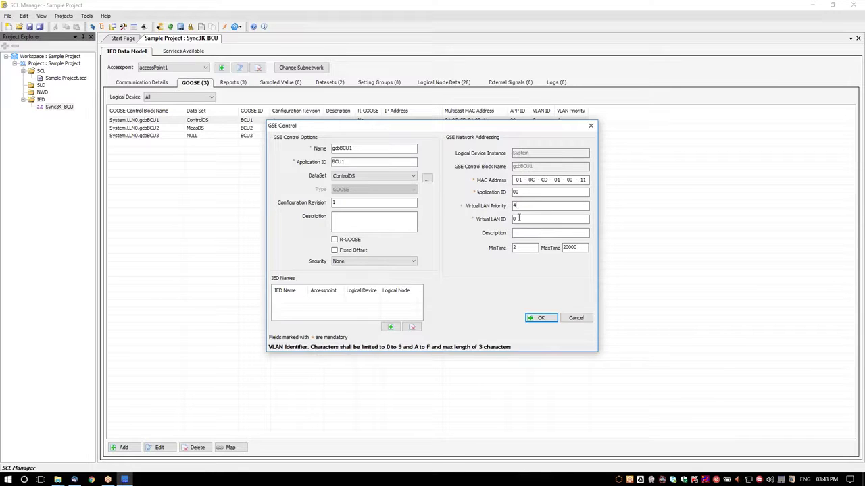
{"action": "left_click", "coordinate": [527, 233]}
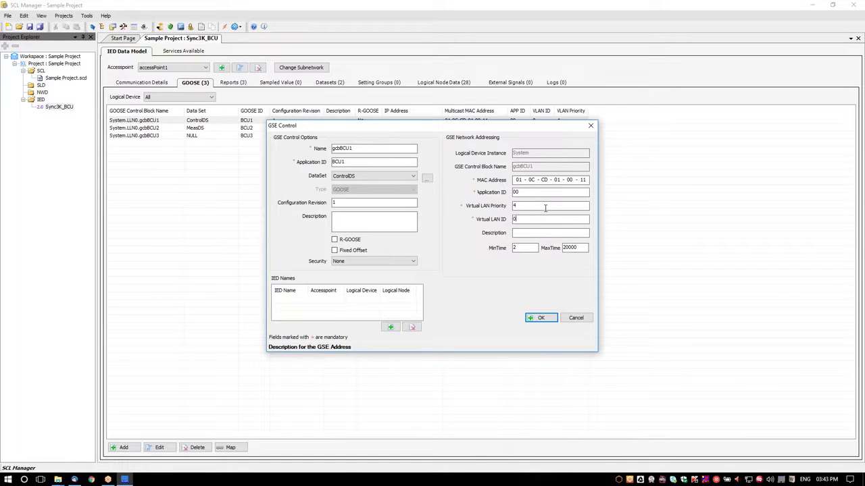
{"action": "left_click", "coordinate": [528, 219]}
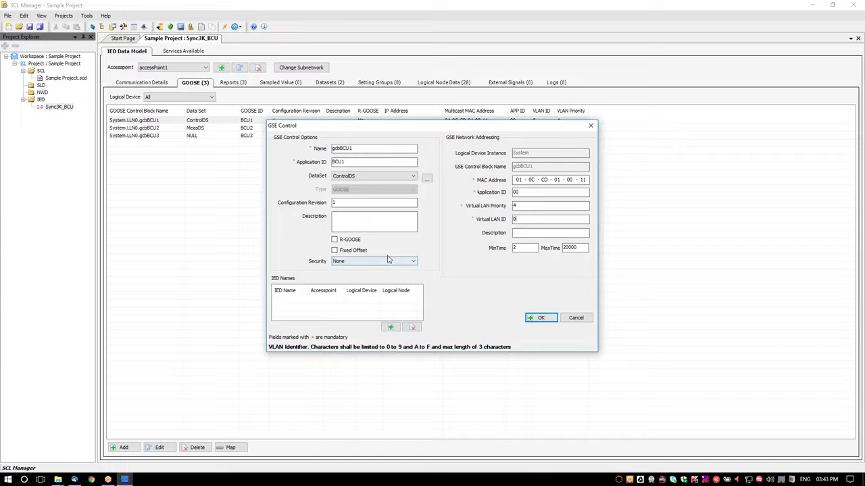
{"action": "left_click", "coordinate": [358, 225]}
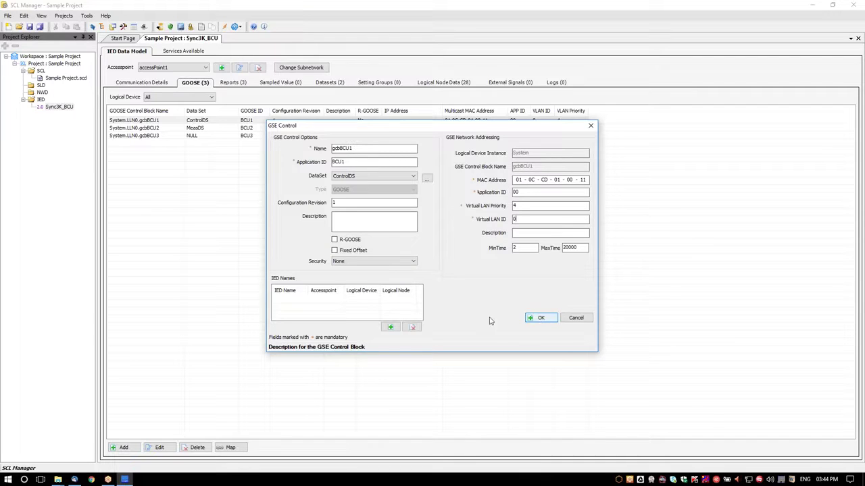
{"action": "left_click", "coordinate": [541, 319]}
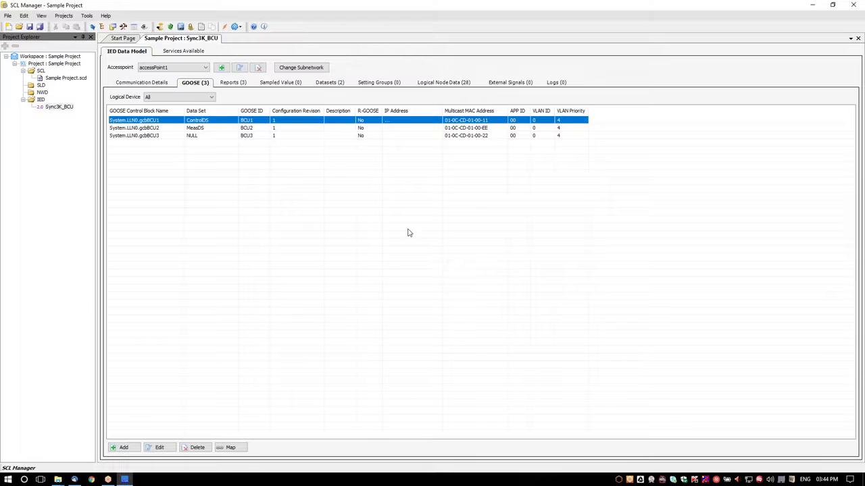
Open BufRpt1's report control settings, try ControlDS as its dataset, then cancel without changes
{"action": "left_click", "coordinate": [232, 83]}
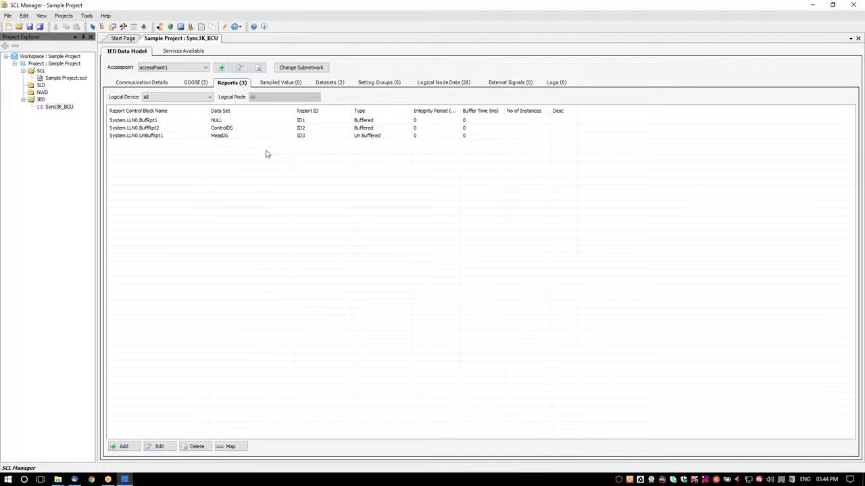
{"action": "left_click", "coordinate": [158, 121]}
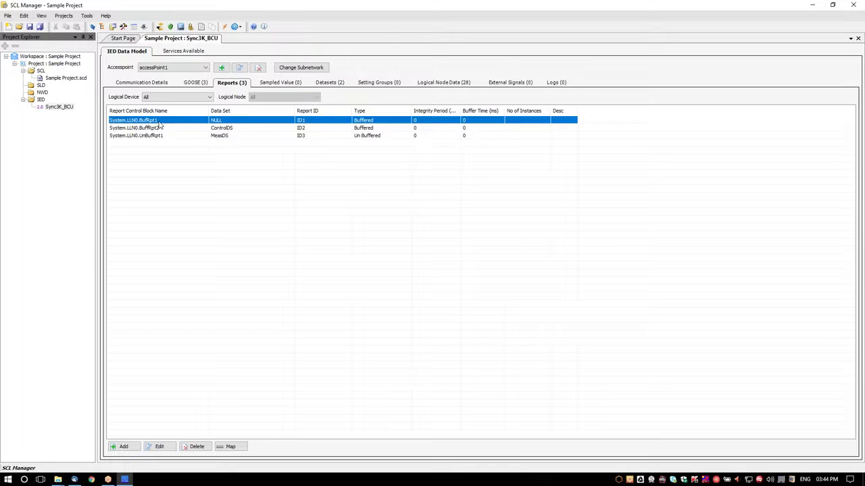
{"action": "double_click", "coordinate": [159, 123]}
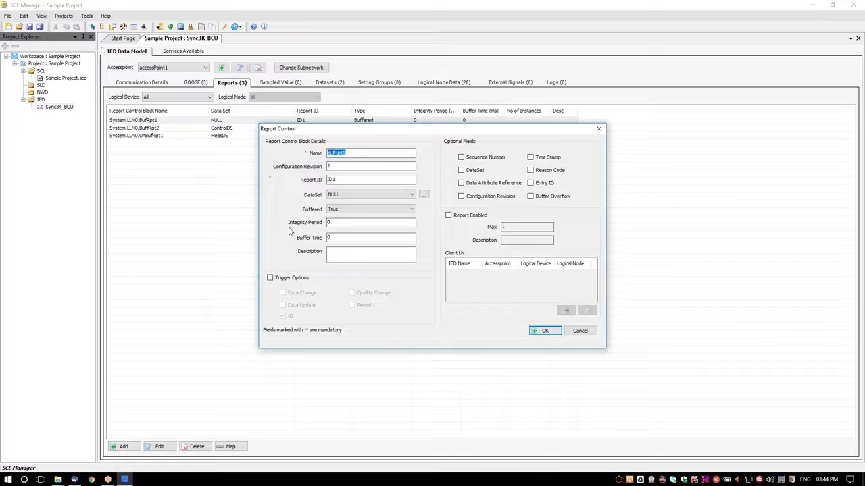
{"action": "left_click", "coordinate": [357, 196]}
{"action": "left_click", "coordinate": [358, 205]}
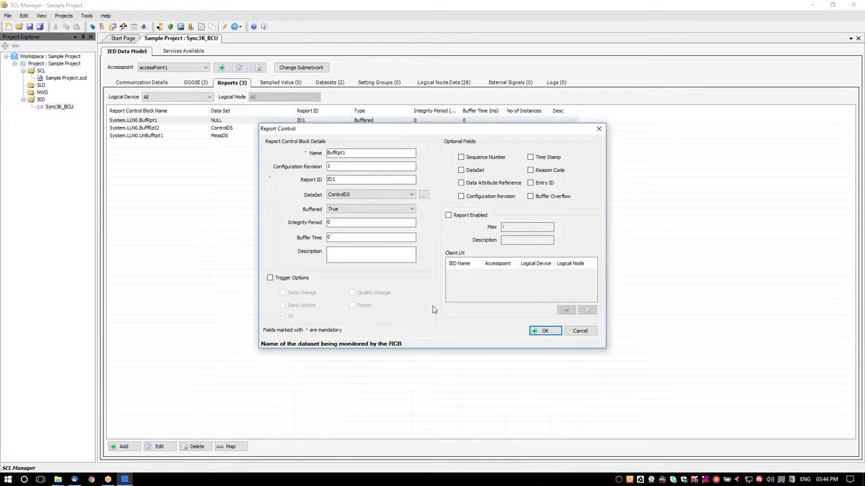
{"action": "left_click", "coordinate": [581, 331]}
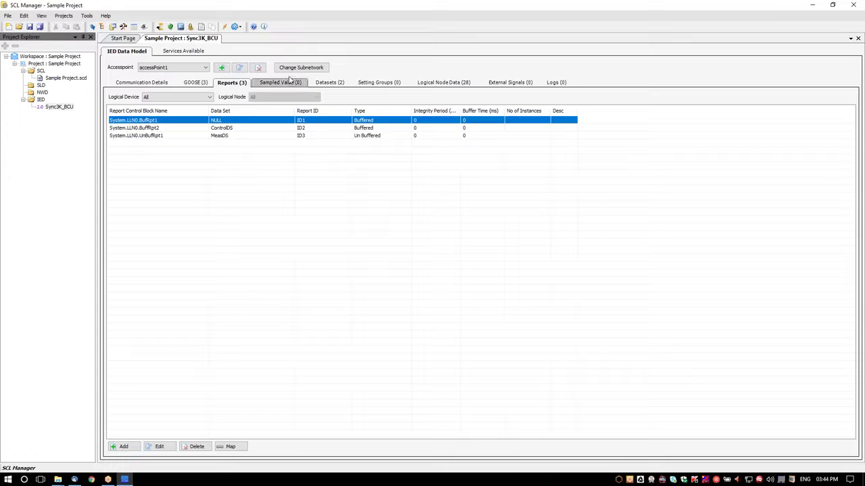
Open the ControlDS dataset and check the XSWI2 position member's actions without deleting it
{"action": "left_click", "coordinate": [335, 84]}
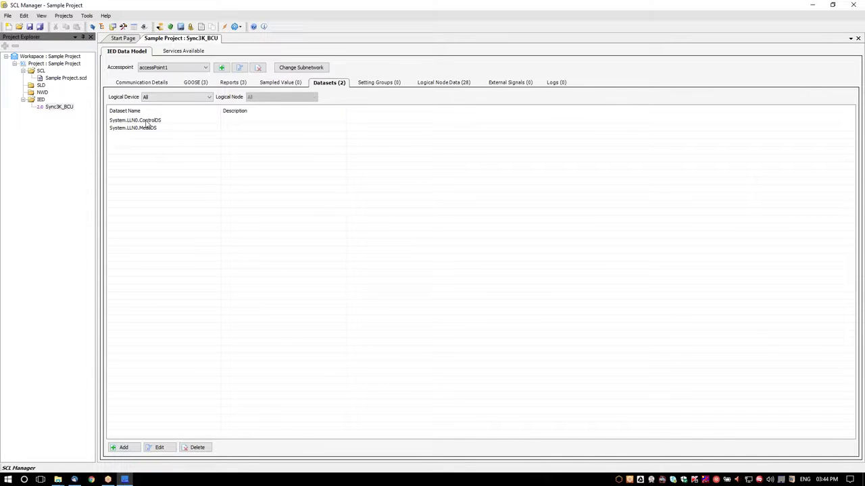
{"action": "double_click", "coordinate": [146, 121]}
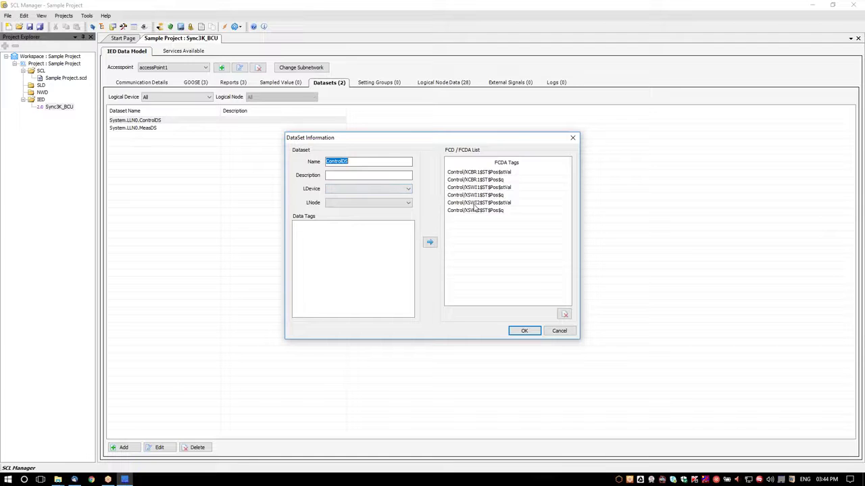
{"action": "left_click", "coordinate": [478, 204]}
{"action": "right_click", "coordinate": [478, 205]}
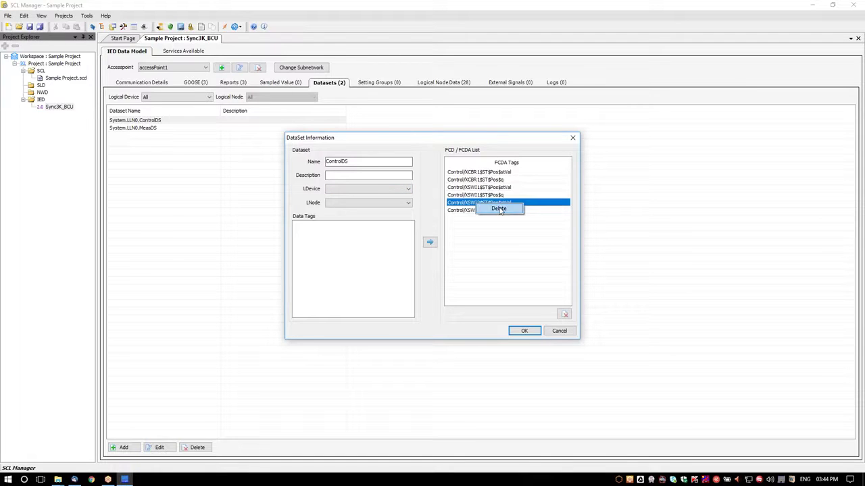
{"action": "left_click", "coordinate": [427, 206]}
Select the Control logical device and XCBR1 node, and expand its ST data tags
{"action": "left_click", "coordinate": [400, 192]}
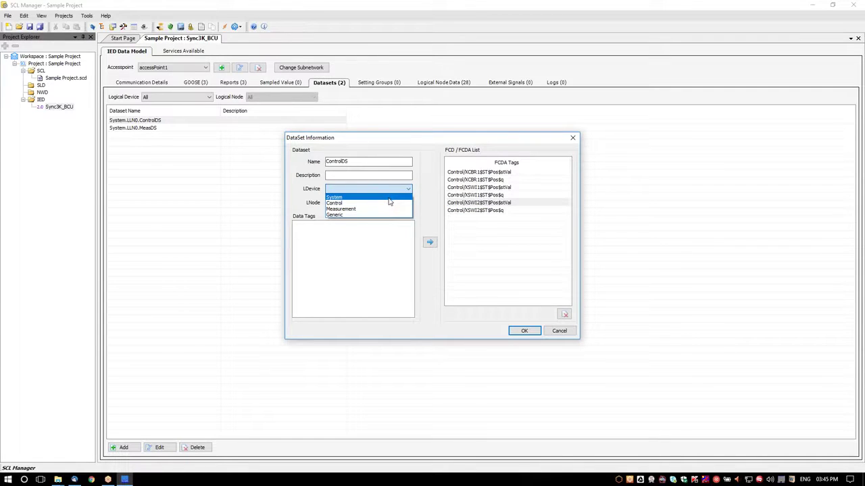
{"action": "left_click", "coordinate": [389, 198]}
{"action": "left_click", "coordinate": [392, 205]}
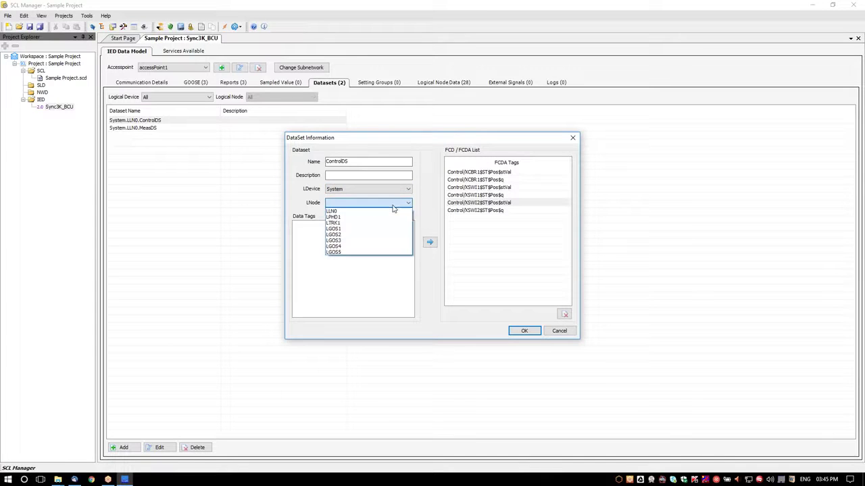
{"action": "left_click", "coordinate": [374, 192]}
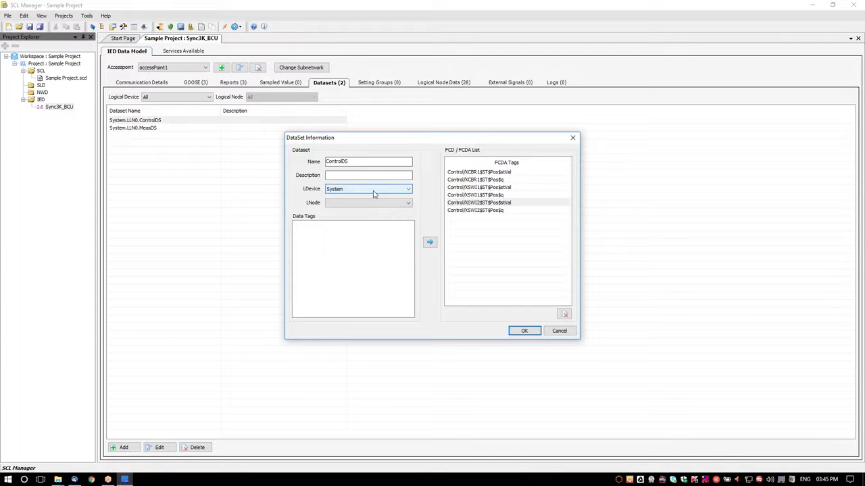
{"action": "left_click", "coordinate": [374, 192]}
{"action": "left_click", "coordinate": [365, 204]}
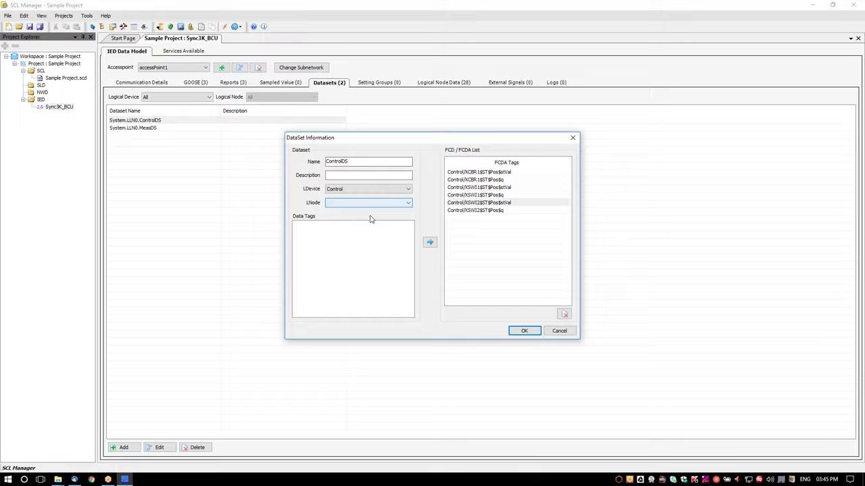
{"action": "left_click", "coordinate": [368, 203]}
{"action": "left_click", "coordinate": [351, 217]}
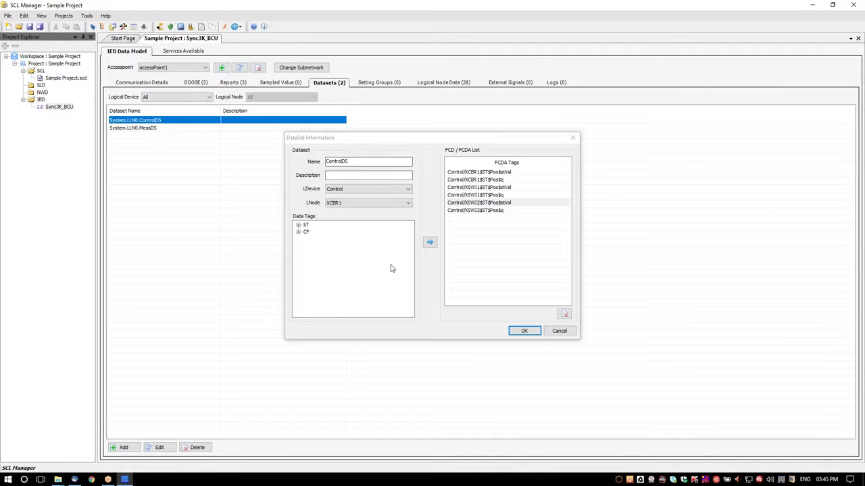
{"action": "left_click", "coordinate": [297, 225]}
Switch to XSWI1, expand its ST tags and OpCnt, then close the ControlDS details
{"action": "left_click", "coordinate": [342, 203]}
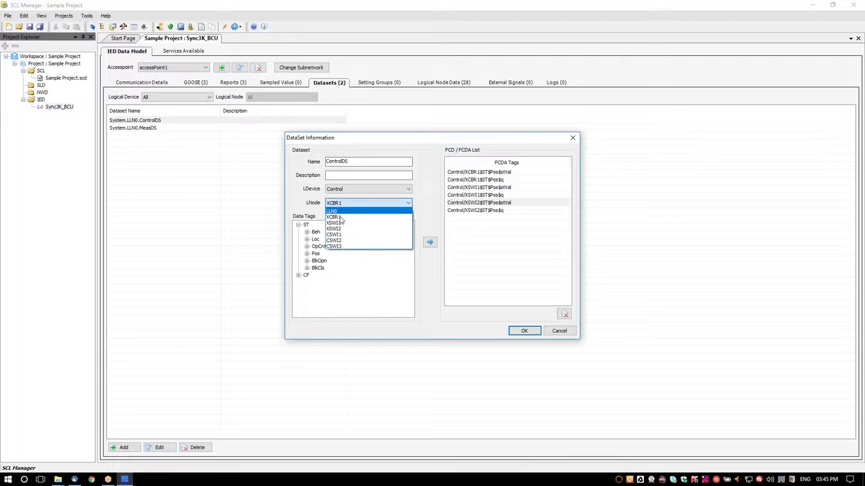
{"action": "left_click", "coordinate": [339, 225]}
{"action": "left_click", "coordinate": [298, 225]}
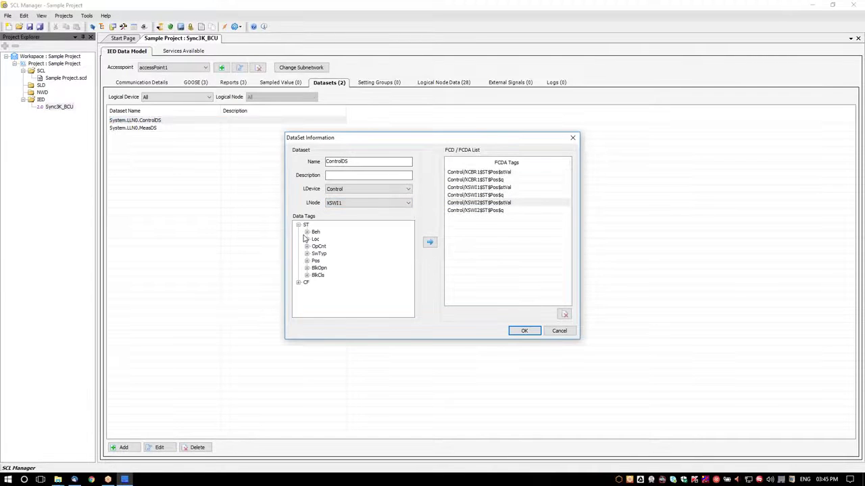
{"action": "left_click", "coordinate": [307, 247]}
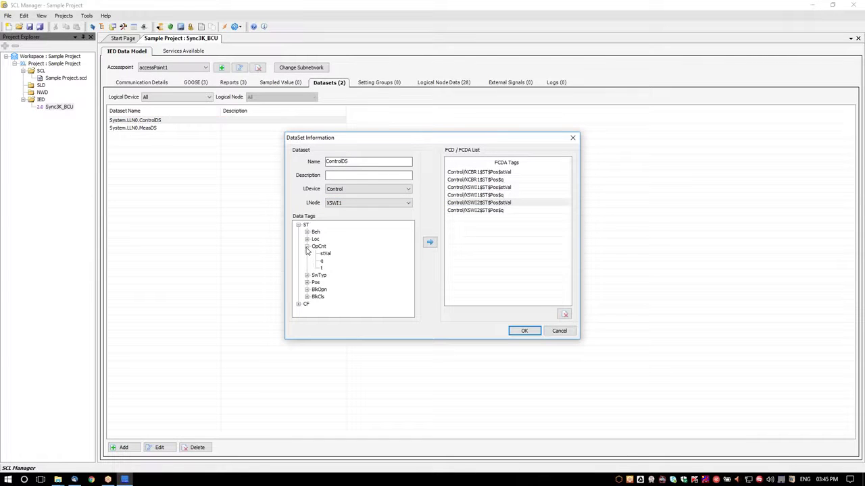
{"action": "left_click", "coordinate": [558, 332]}
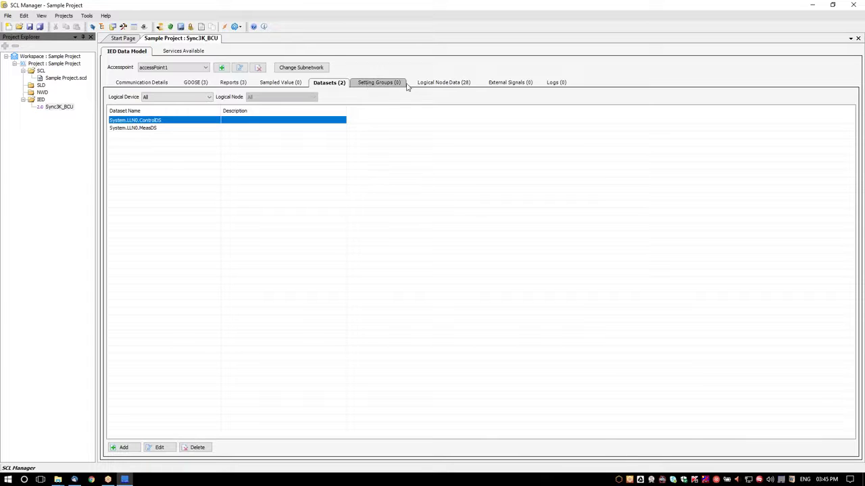
Open Logical Node Data and expand the ST data of System's LLN0 and LGOS1
{"action": "left_click", "coordinate": [432, 84]}
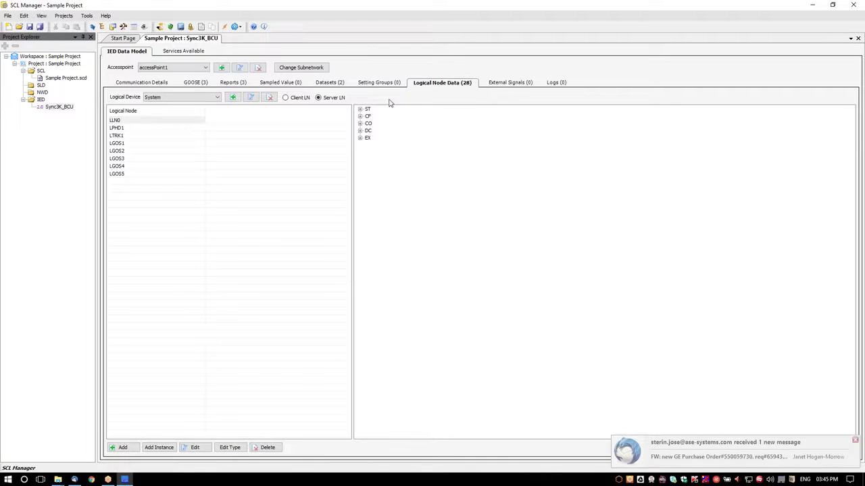
{"action": "left_click", "coordinate": [855, 441]}
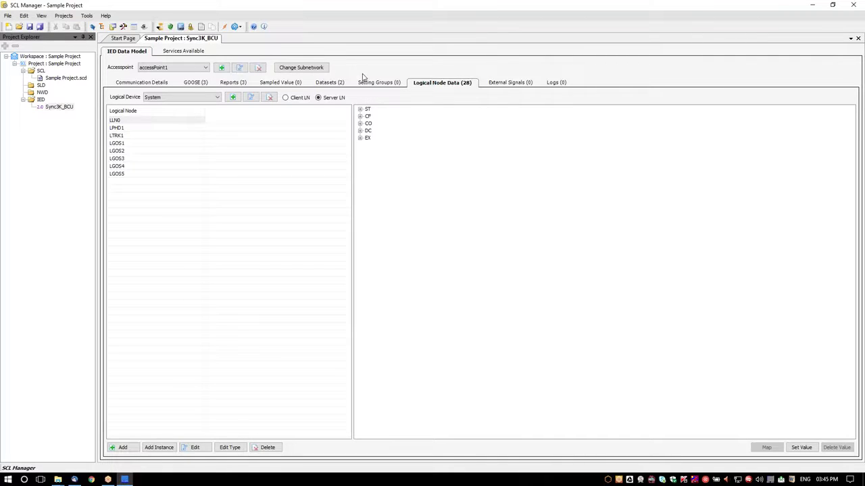
{"action": "left_click", "coordinate": [187, 101]}
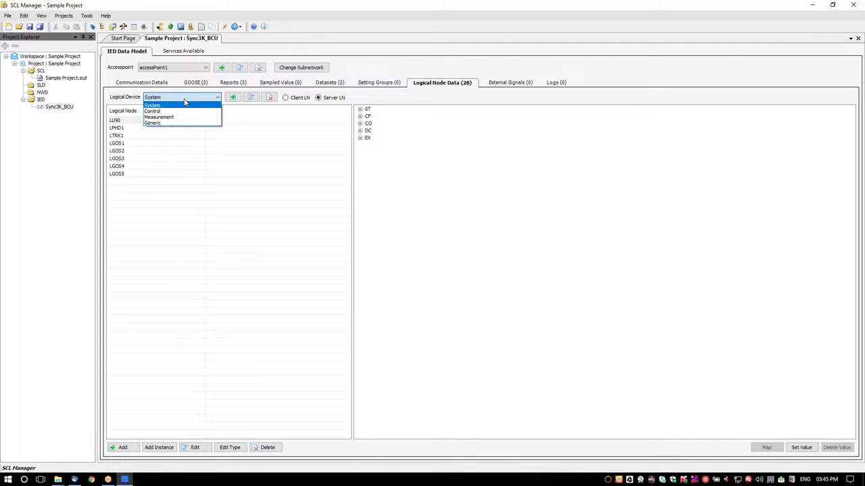
{"action": "left_click", "coordinate": [185, 101]}
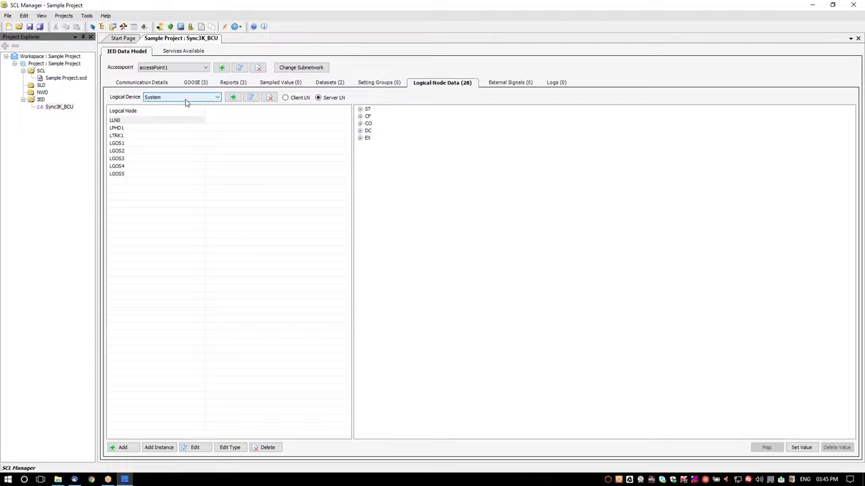
{"action": "left_click", "coordinate": [360, 110]}
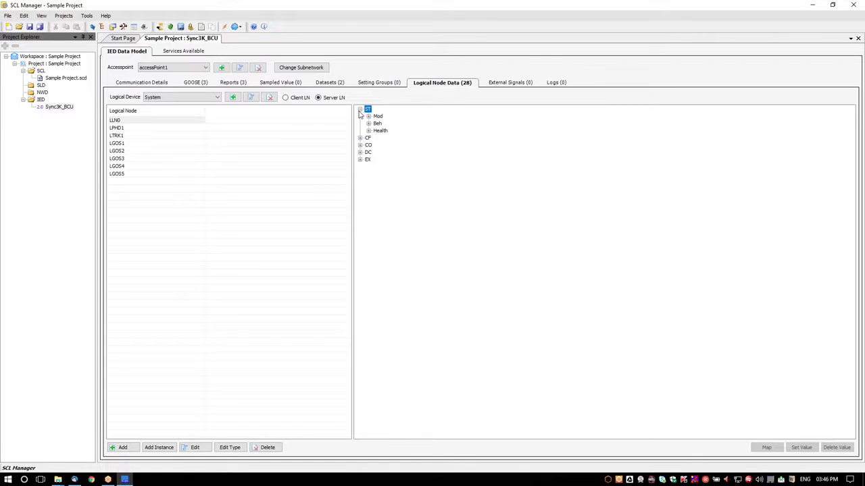
{"action": "left_click", "coordinate": [123, 143]}
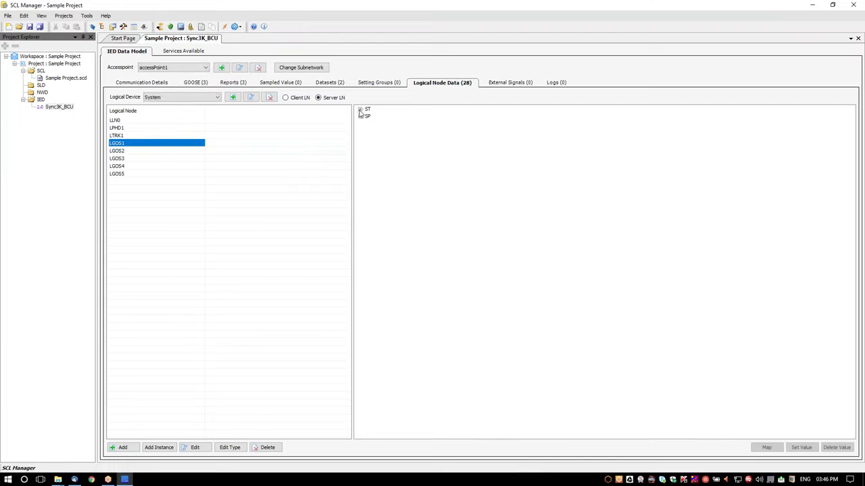
{"action": "left_click", "coordinate": [360, 111]}
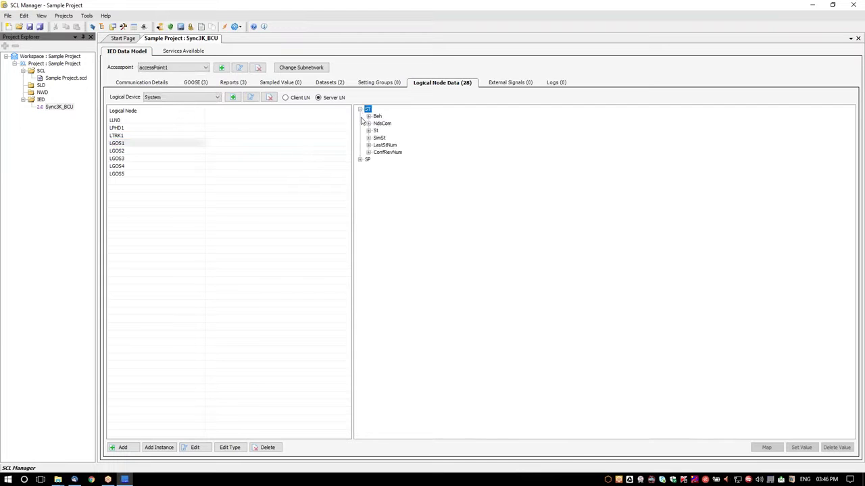
Show Control's XCBR1 ST data with BlkCls, BlkOpn, Pos, OpCnt, Loc and Beh expanded
{"action": "left_click", "coordinate": [204, 98]}
{"action": "left_click", "coordinate": [188, 113]}
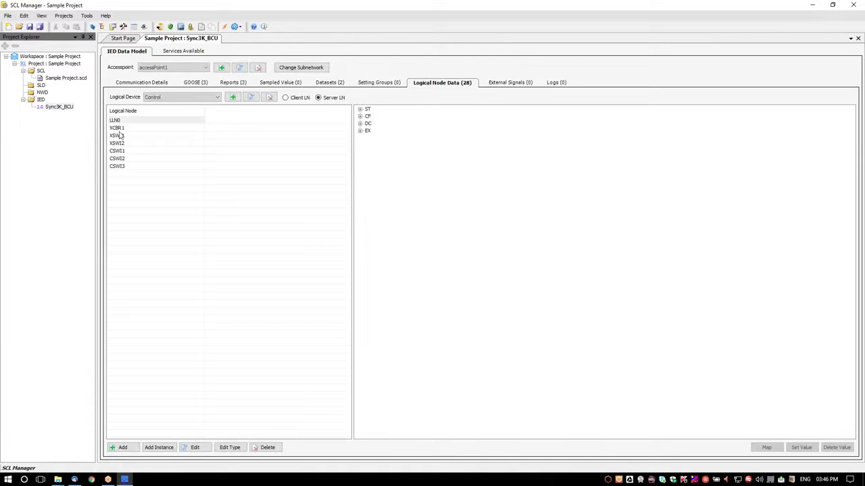
{"action": "left_click", "coordinate": [118, 129]}
{"action": "left_click", "coordinate": [360, 110]}
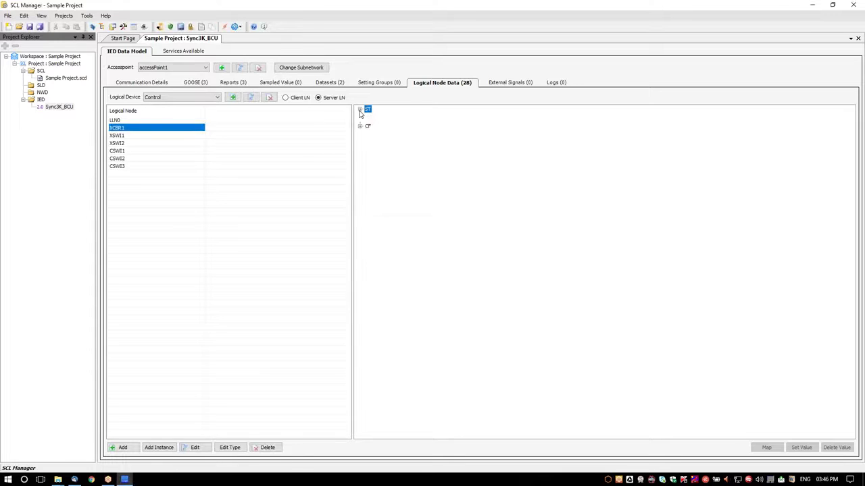
{"action": "left_click", "coordinate": [369, 152]}
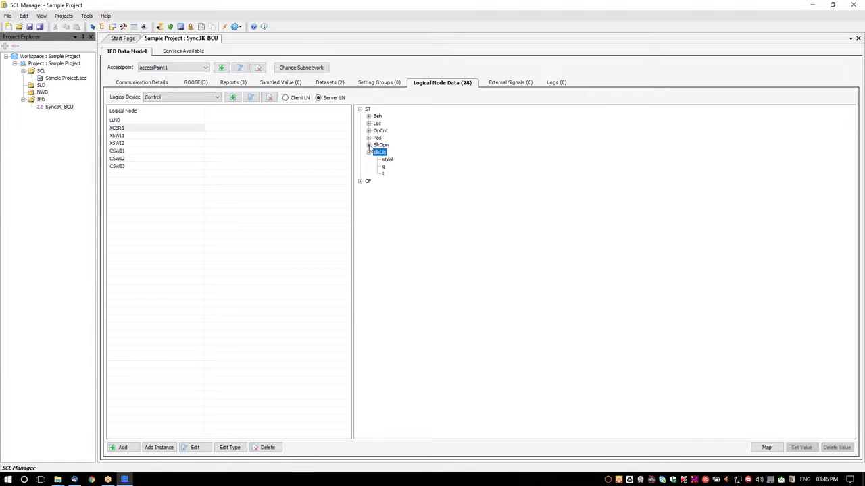
{"action": "left_click", "coordinate": [369, 145]}
{"action": "left_click", "coordinate": [369, 138]}
{"action": "left_click", "coordinate": [369, 131]}
{"action": "left_click", "coordinate": [368, 123]}
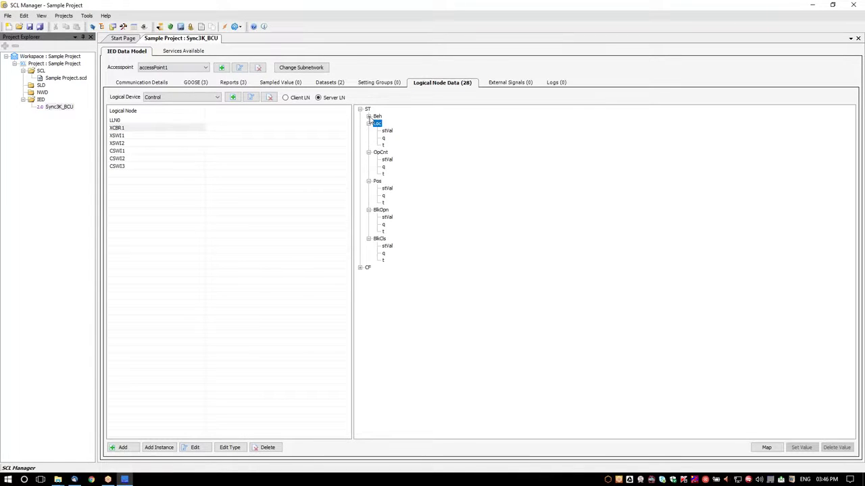
{"action": "left_click", "coordinate": [369, 116]}
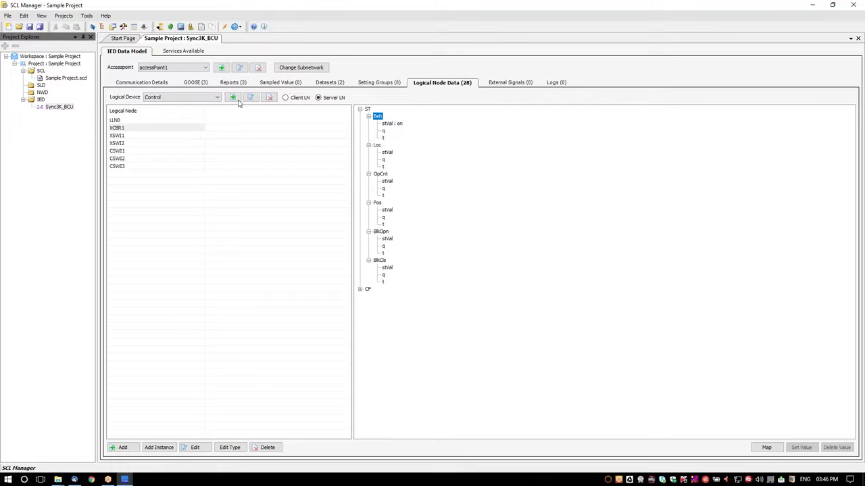
Switch via Generic to the Measurement device's MMXU1 and expand its ST and MX data
{"action": "left_click", "coordinate": [213, 97]}
{"action": "left_click", "coordinate": [162, 111]}
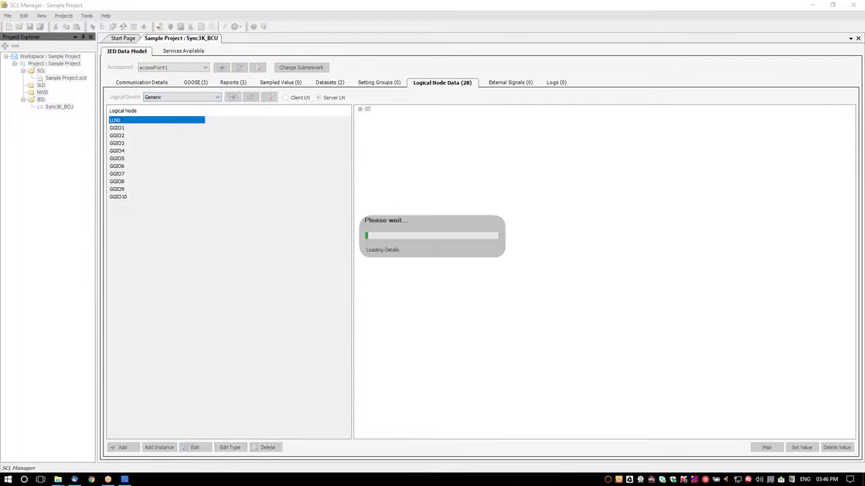
{"action": "left_click", "coordinate": [181, 97]}
{"action": "left_click", "coordinate": [187, 120]}
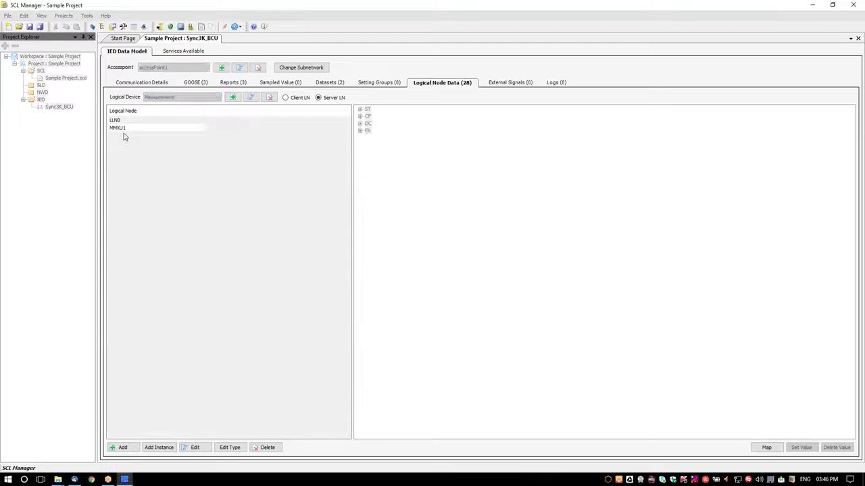
{"action": "left_click", "coordinate": [123, 128]}
{"action": "left_click", "coordinate": [360, 108]}
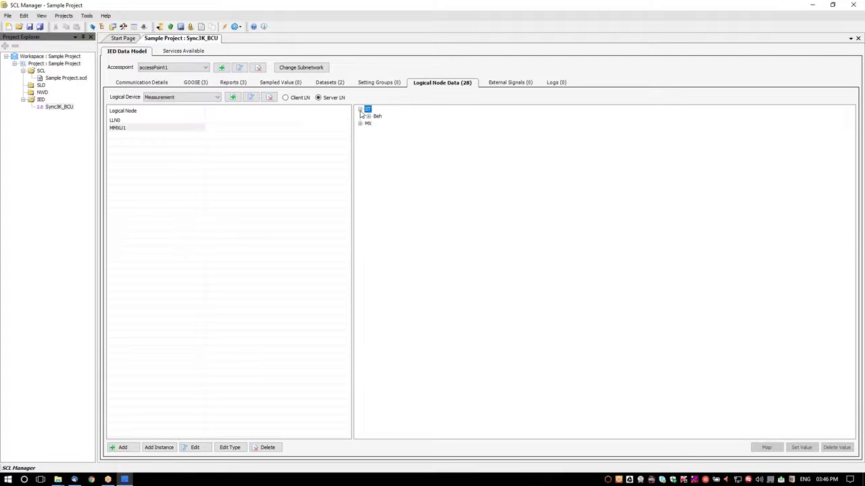
{"action": "double_click", "coordinate": [368, 123]}
Expand TotW, TotVAr, TotVA and TotPF, including the mag values under TotW and TotVAr
{"action": "left_click", "coordinate": [368, 131]}
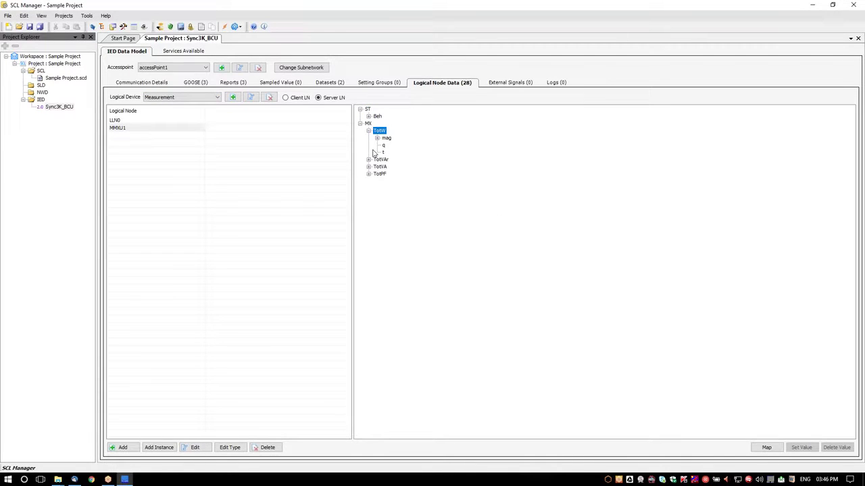
{"action": "double_click", "coordinate": [376, 159]}
{"action": "double_click", "coordinate": [385, 138]}
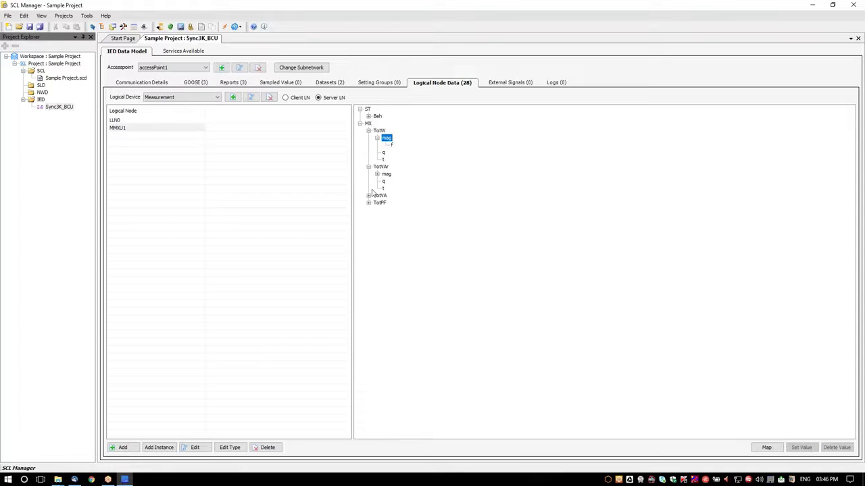
{"action": "double_click", "coordinate": [379, 175]}
{"action": "double_click", "coordinate": [372, 204]}
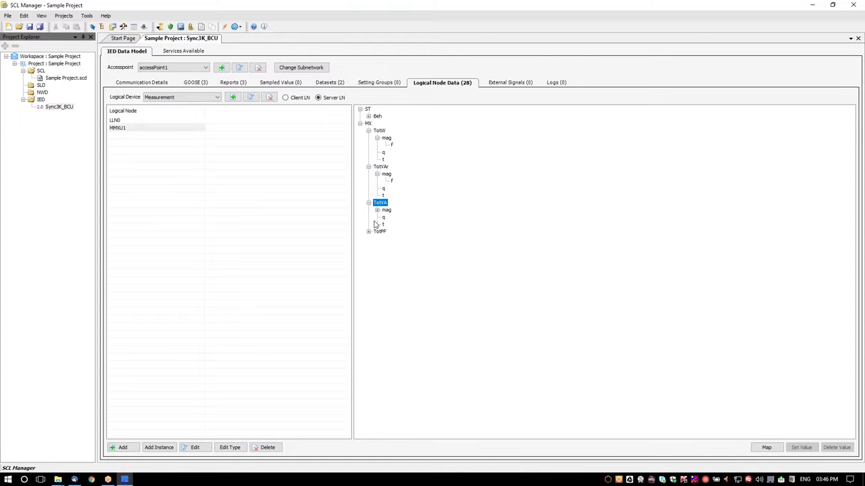
{"action": "double_click", "coordinate": [370, 234]}
{"action": "left_click", "coordinate": [392, 181]}
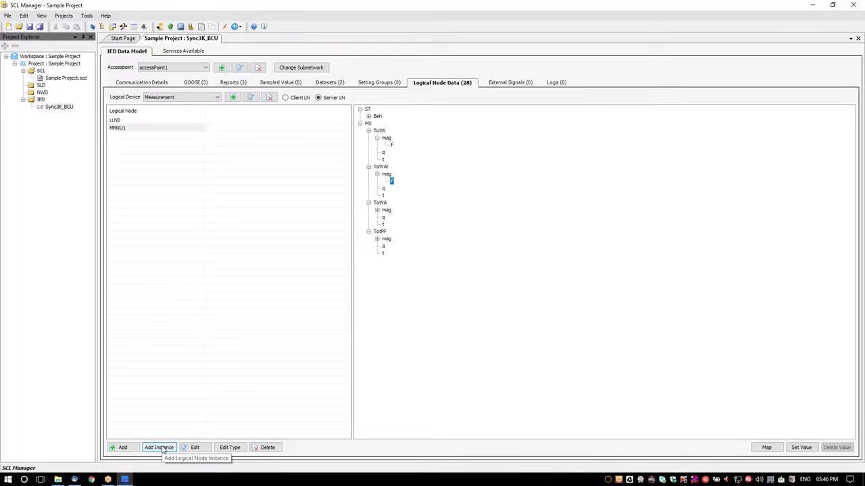
{"action": "left_click", "coordinate": [122, 448]}
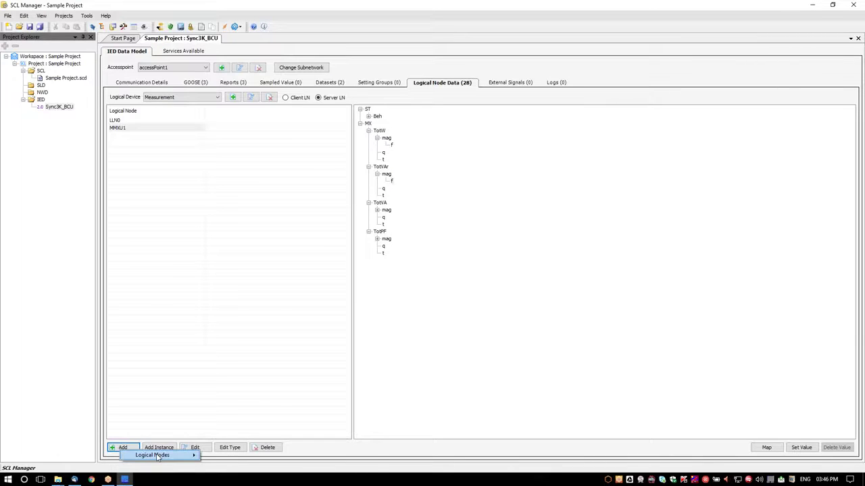
{"action": "mouse_move", "coordinate": [157, 456]}
{"action": "mouse_move", "coordinate": [287, 311]}
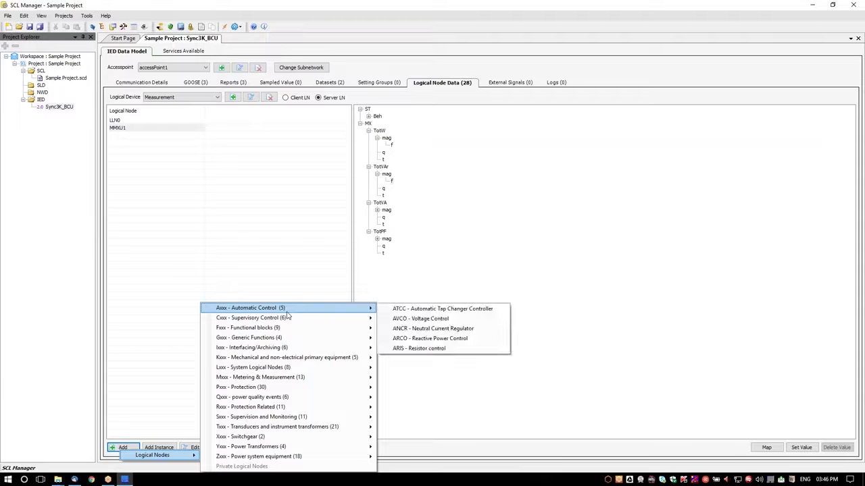
{"action": "left_click", "coordinate": [293, 276]}
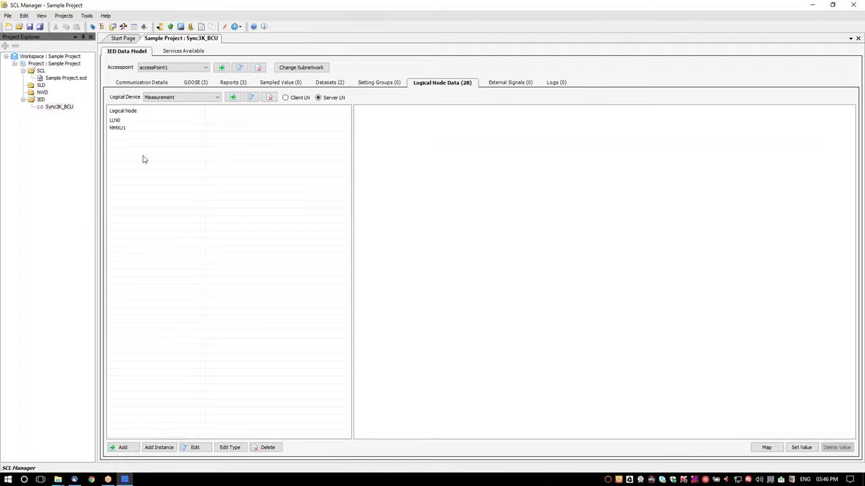
{"action": "left_click", "coordinate": [119, 129]}
{"action": "left_click", "coordinate": [166, 449]}
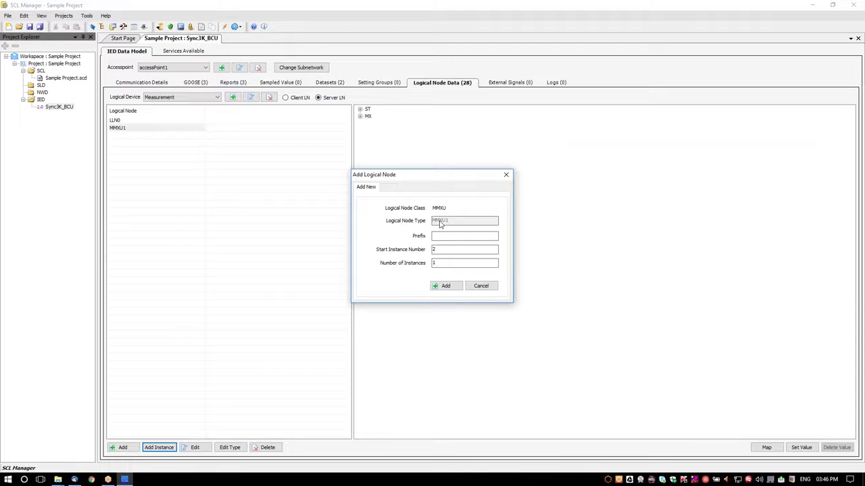
{"action": "left_click", "coordinate": [507, 175]}
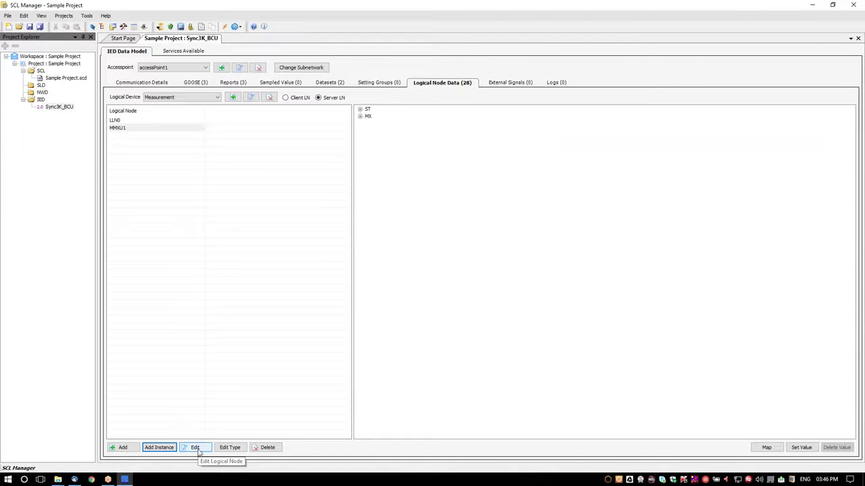
{"action": "left_click", "coordinate": [145, 128]}
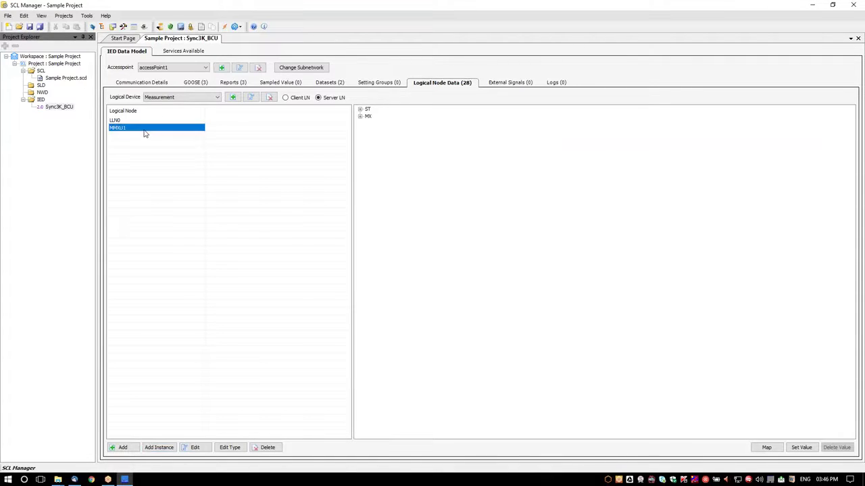
{"action": "left_click", "coordinate": [195, 448]}
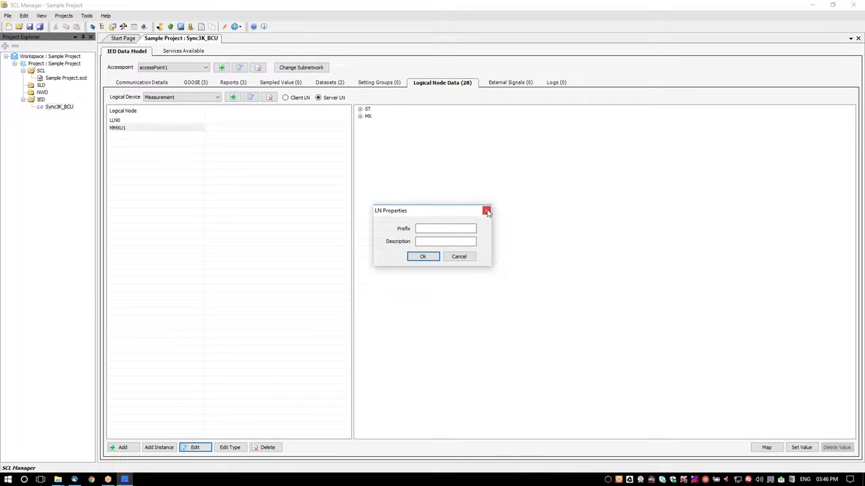
{"action": "left_click", "coordinate": [487, 212]}
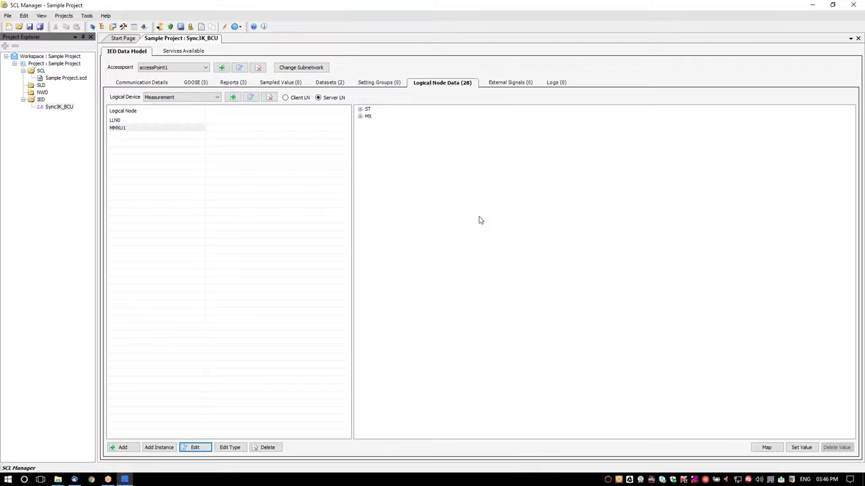
{"action": "left_click", "coordinate": [229, 447]}
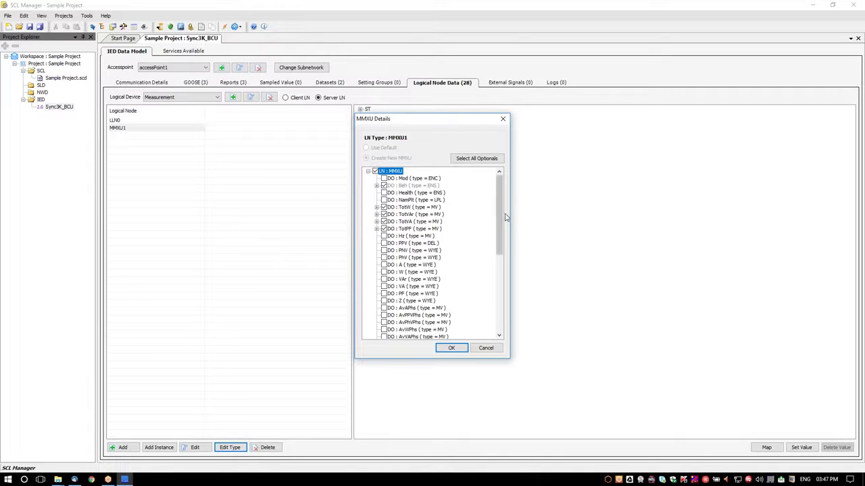
{"action": "left_click_drag", "start_coordinate": [503, 249], "coordinate": [493, 326]}
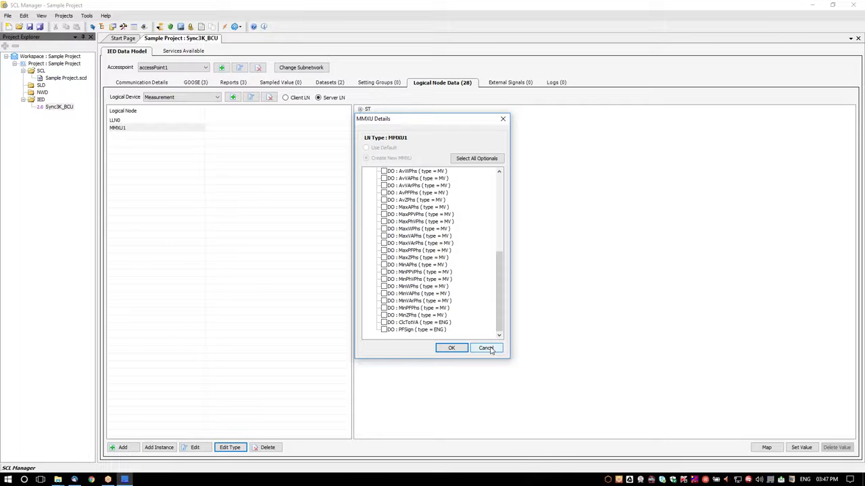
{"action": "left_click", "coordinate": [488, 349]}
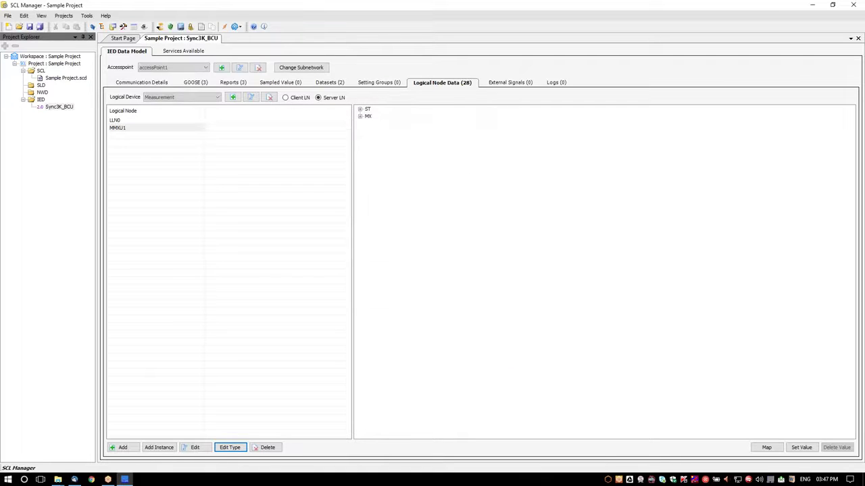
Show Control's LLN0 ST data with Mod and Beh expanded, viewing Mod's stVal unchanged
{"action": "left_click", "coordinate": [172, 99]}
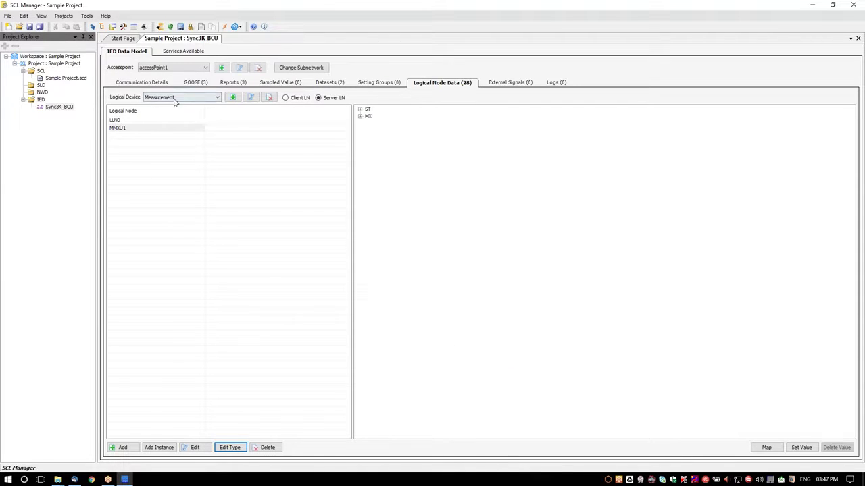
{"action": "left_click", "coordinate": [168, 112]}
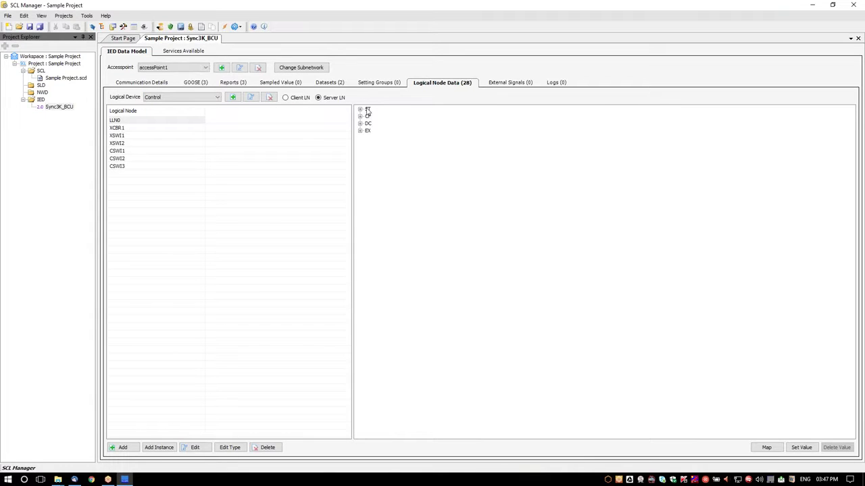
{"action": "left_click", "coordinate": [359, 109]}
{"action": "left_click", "coordinate": [368, 116]}
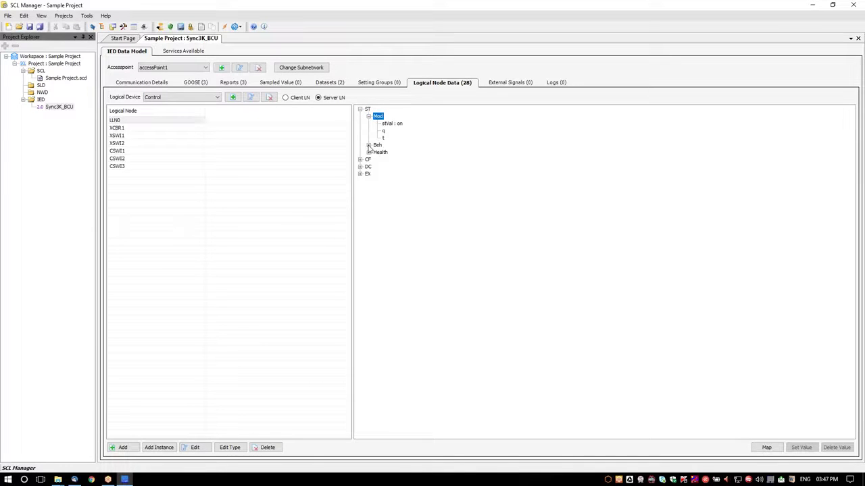
{"action": "left_click", "coordinate": [369, 146]}
{"action": "left_click", "coordinate": [396, 124]}
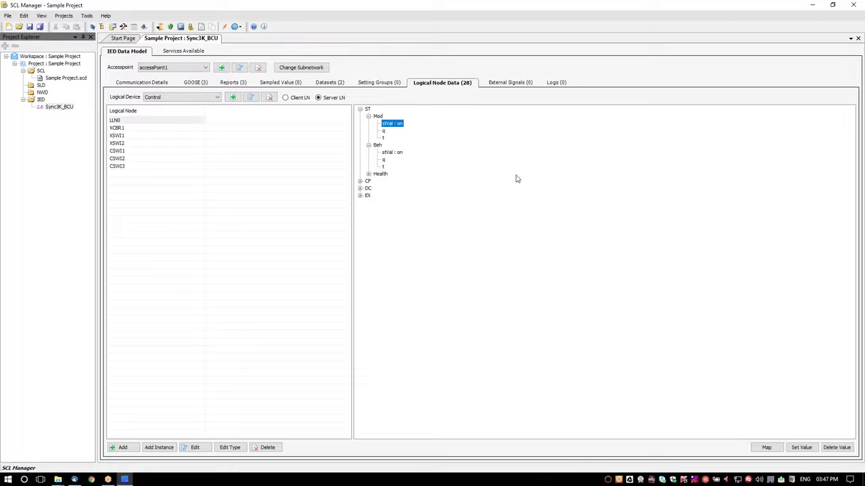
{"action": "left_click", "coordinate": [798, 449]}
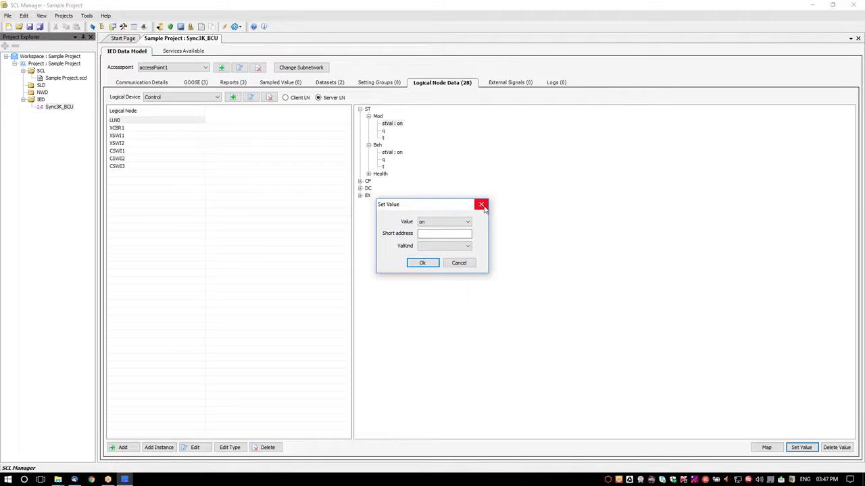
{"action": "left_click", "coordinate": [481, 205]}
Expand CF > Mod and check its ctlModel, keeping it status-only without changes
{"action": "left_click", "coordinate": [360, 181]}
{"action": "left_click", "coordinate": [378, 189]}
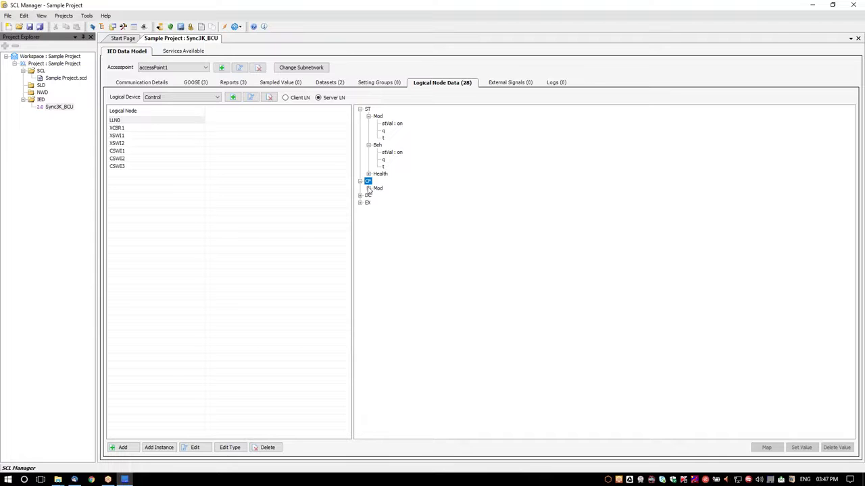
{"action": "left_click", "coordinate": [369, 188]}
{"action": "left_click", "coordinate": [404, 195]}
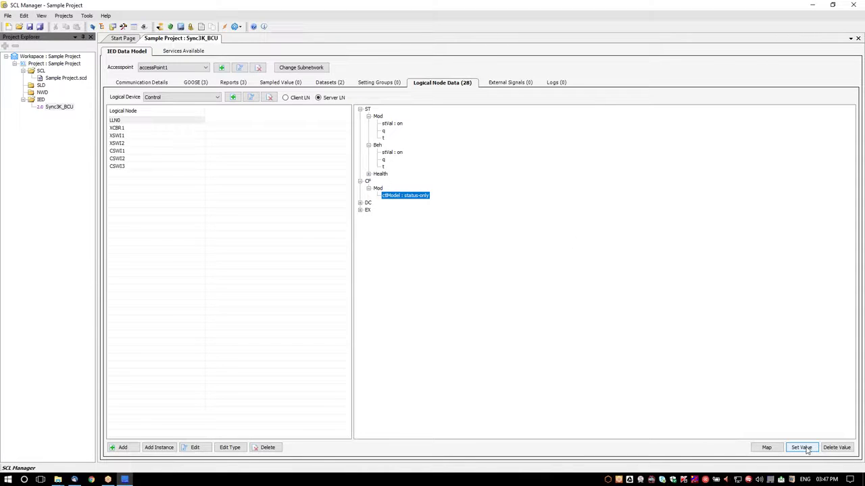
{"action": "left_click", "coordinate": [801, 447]}
{"action": "left_click", "coordinate": [447, 222]}
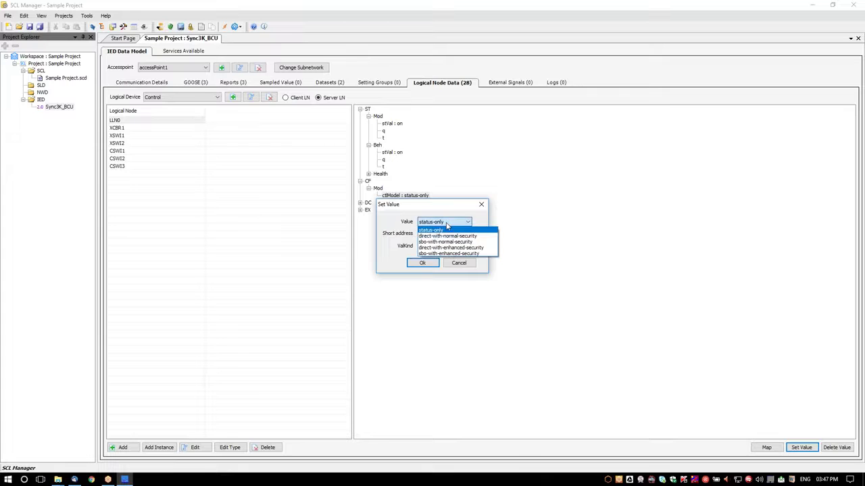
{"action": "left_click", "coordinate": [447, 227]}
{"action": "left_click", "coordinate": [481, 204]}
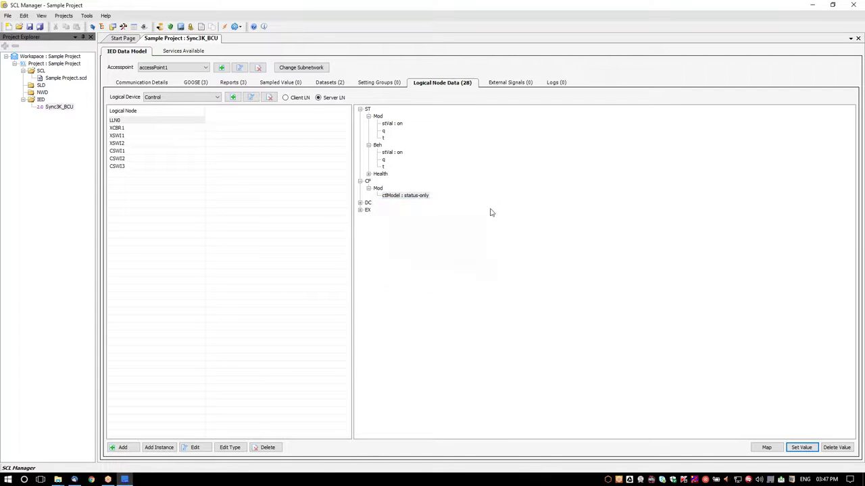